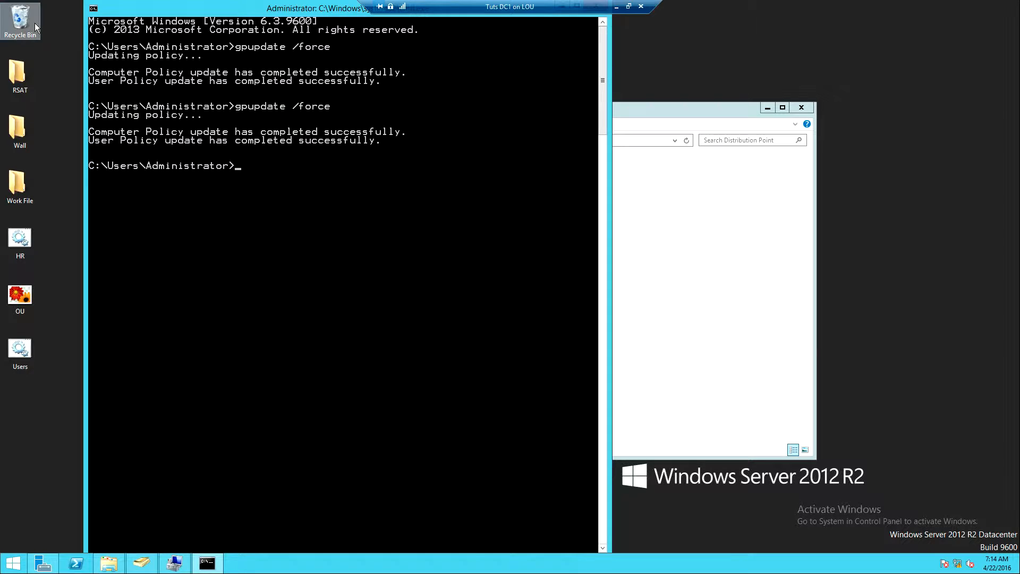
Empty the Recycle Bin and confirm the permanent deletion of its items
right_click(35, 24)
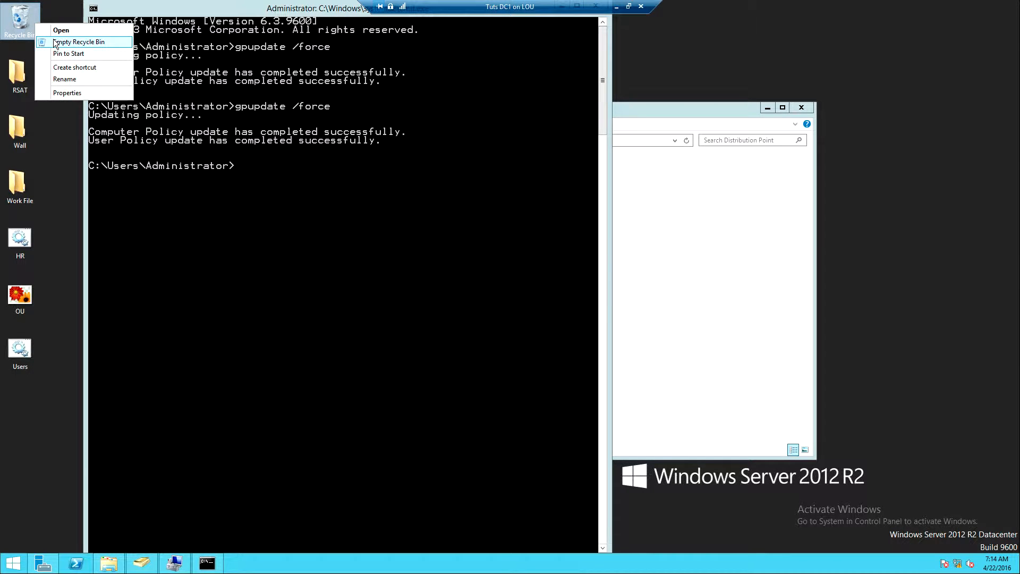
click(55, 42)
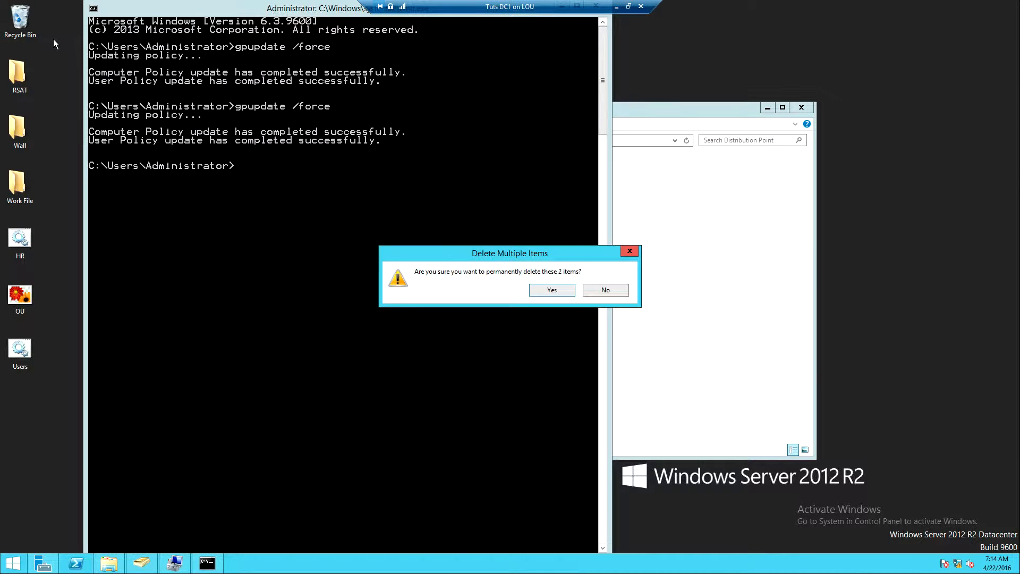
click(540, 287)
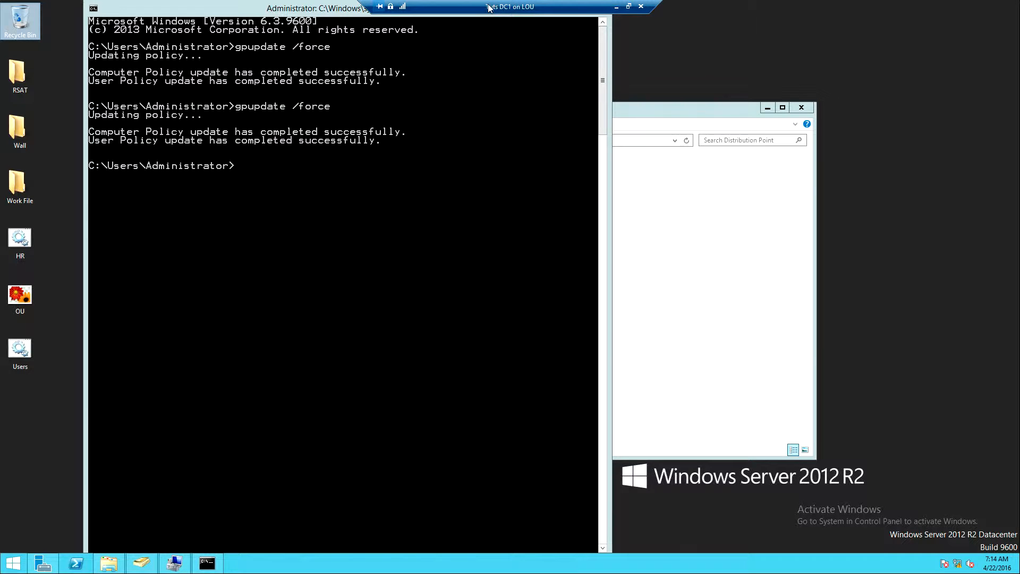
Check the Firefox installer in the Distribution Point folder on volume E:, widening the Type column to read the full file type
drag(491, 7, 847, 17)
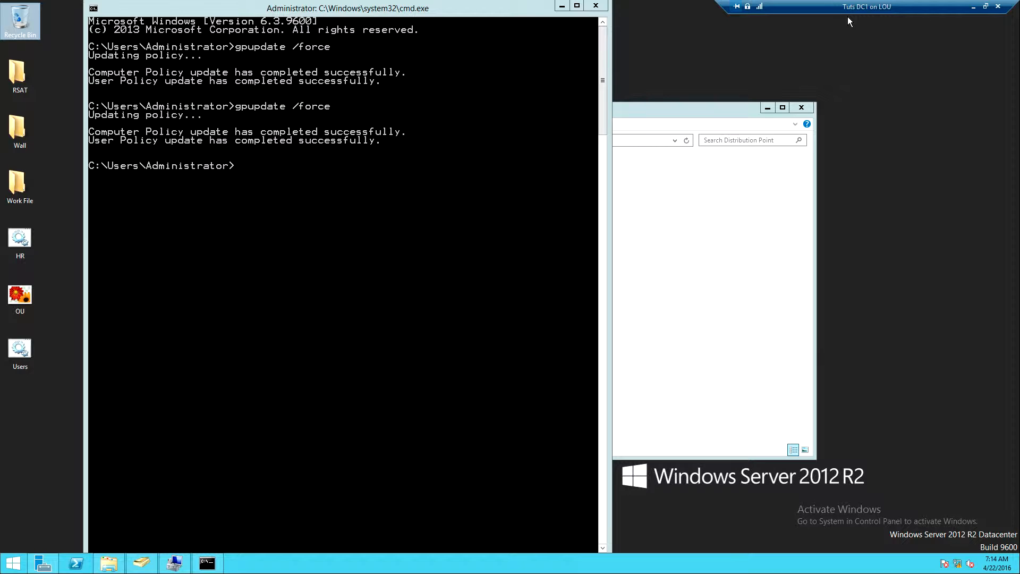
click(665, 310)
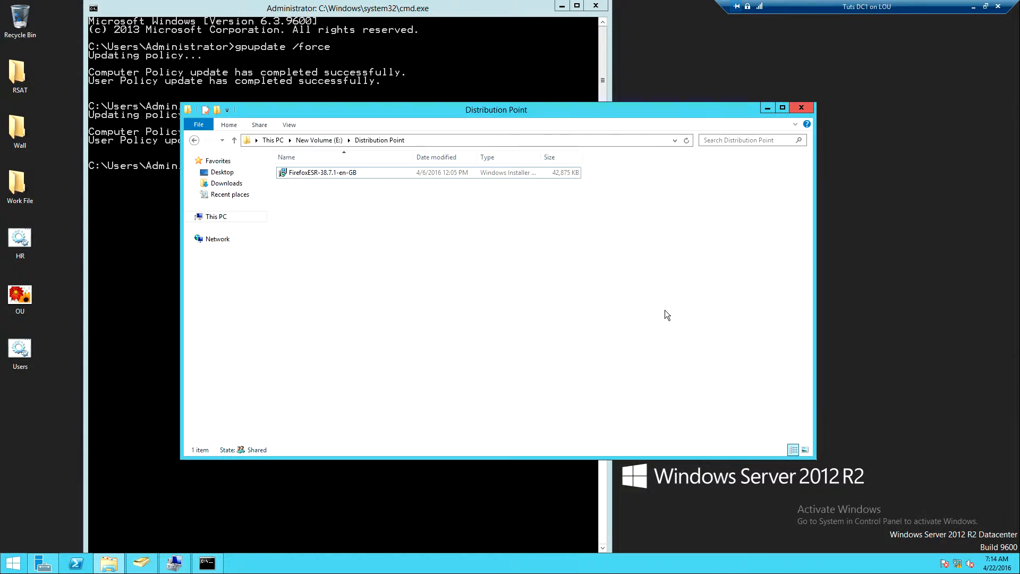
click(194, 140)
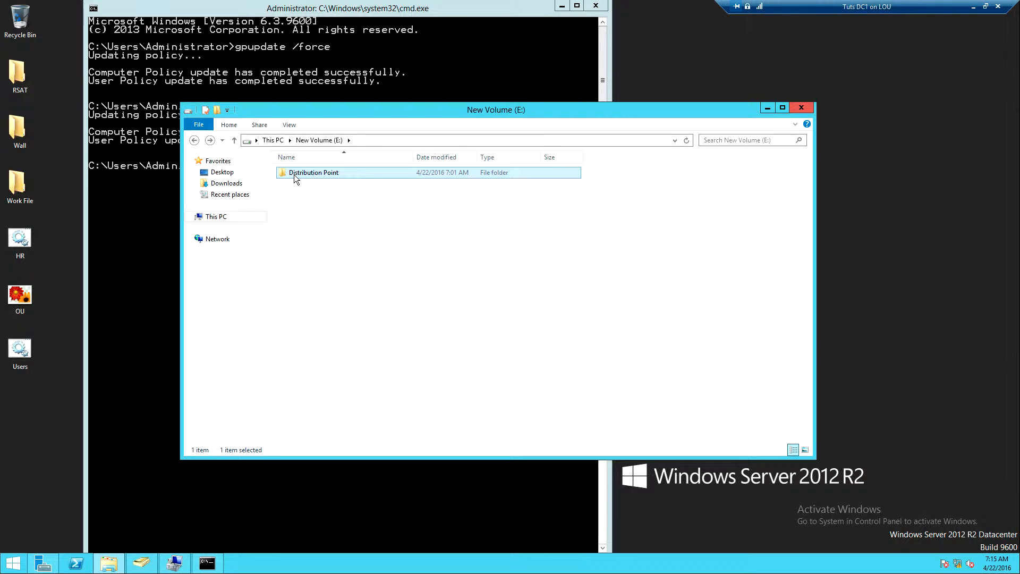
double_click(294, 173)
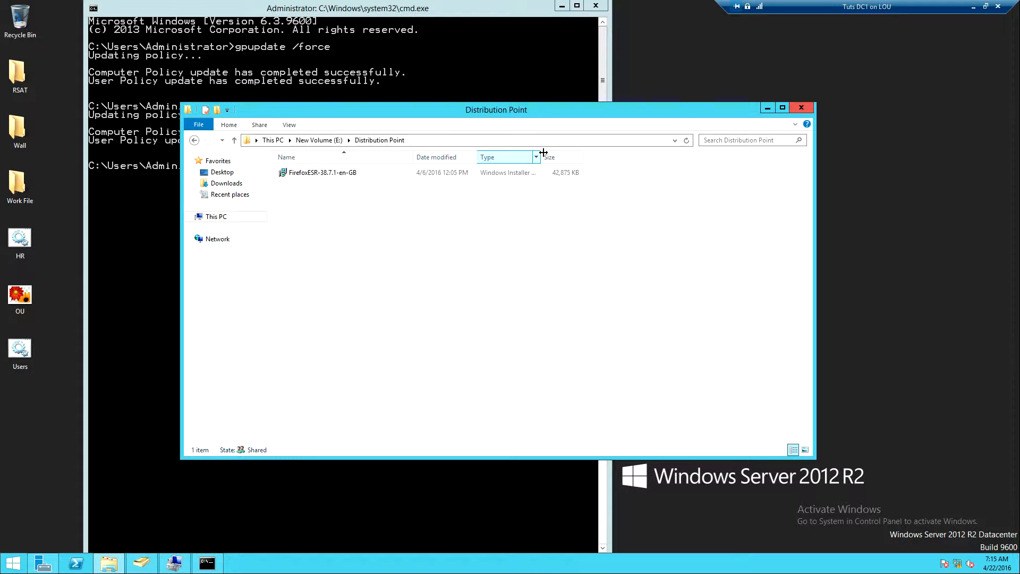
drag(543, 152, 593, 151)
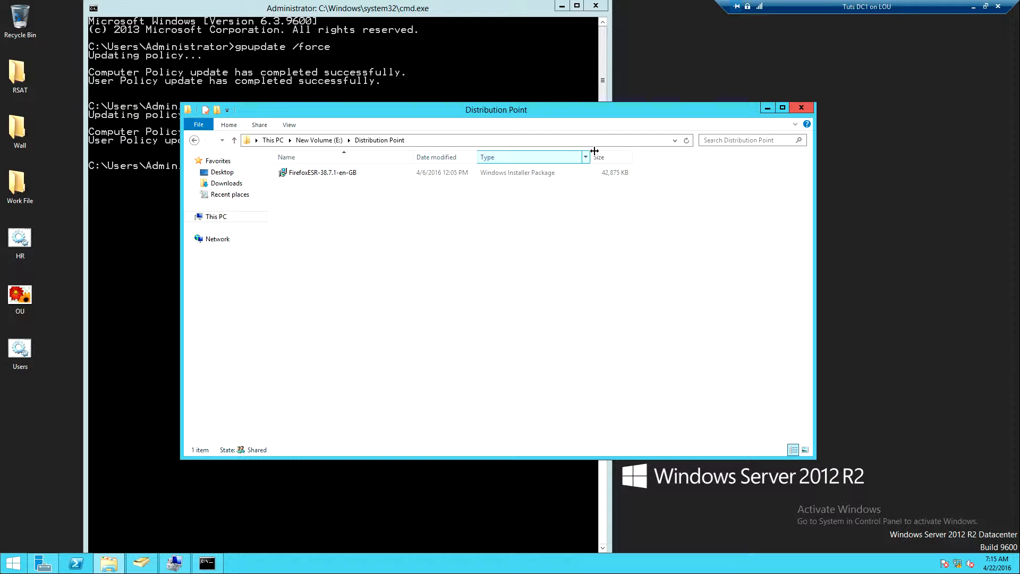
Switch to Server Manager and open the Group Policy Management tool
click(180, 565)
click(109, 566)
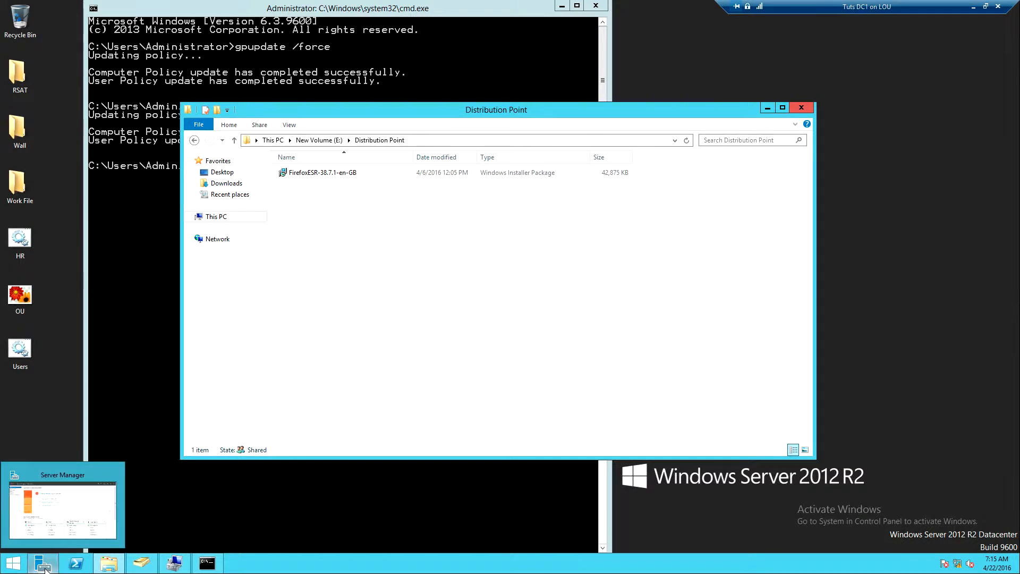
click(45, 568)
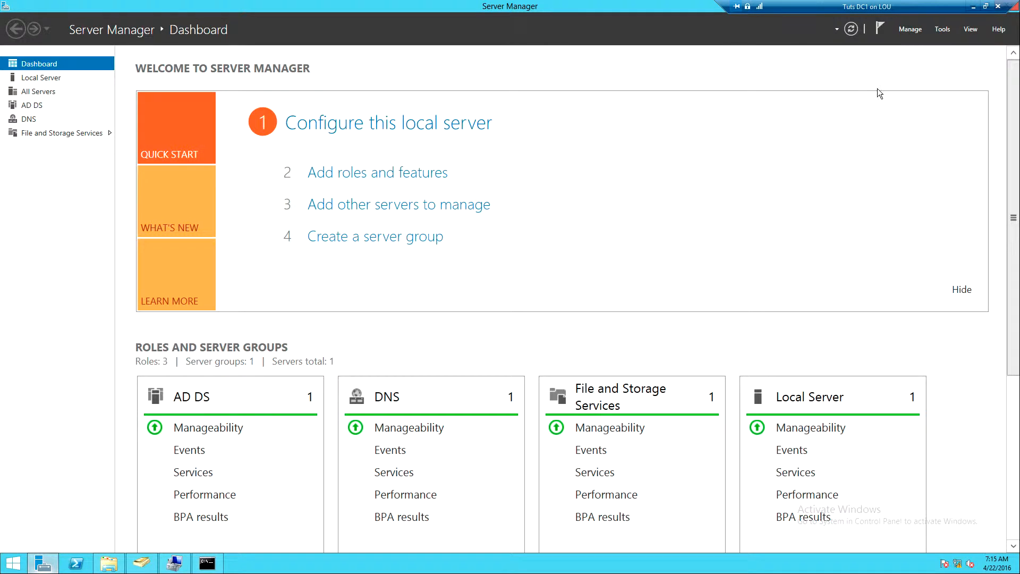
click(943, 28)
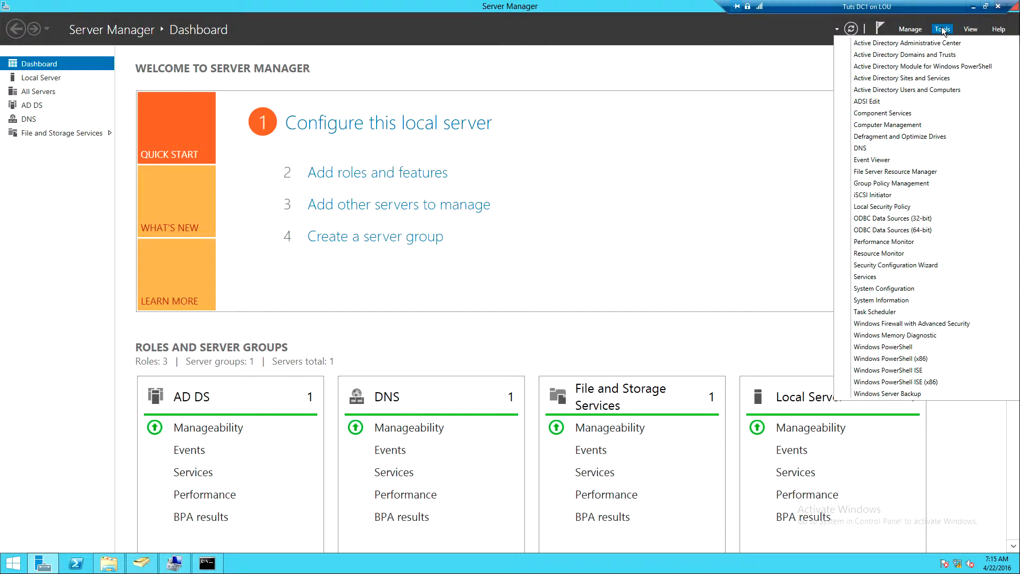
click(881, 184)
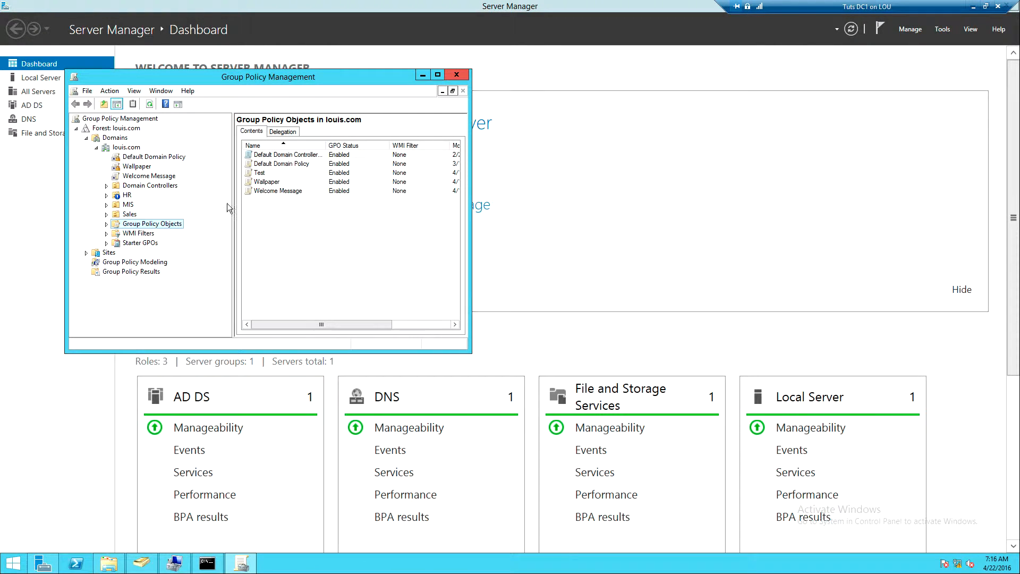
Create a new group policy object named "Software installation" under Group Policy Objects in louis.com, without a source starter GPO
right_click(135, 225)
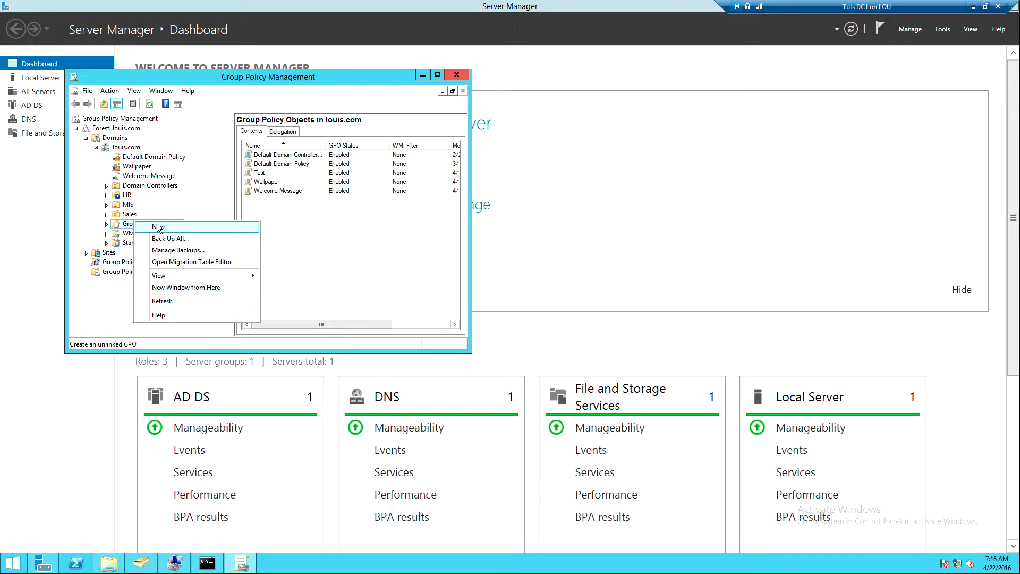
click(158, 227)
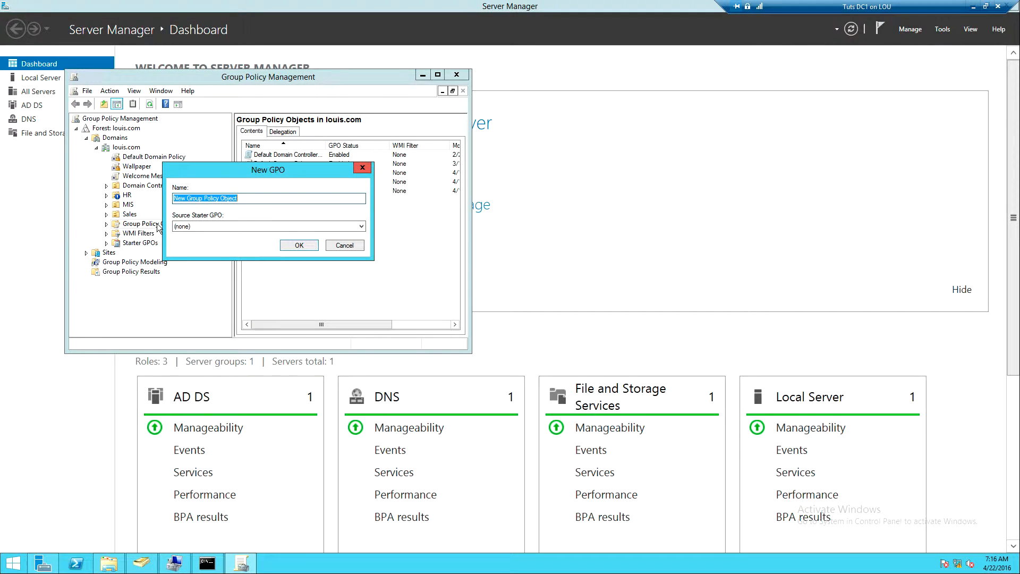
text(Software installation)
click(293, 241)
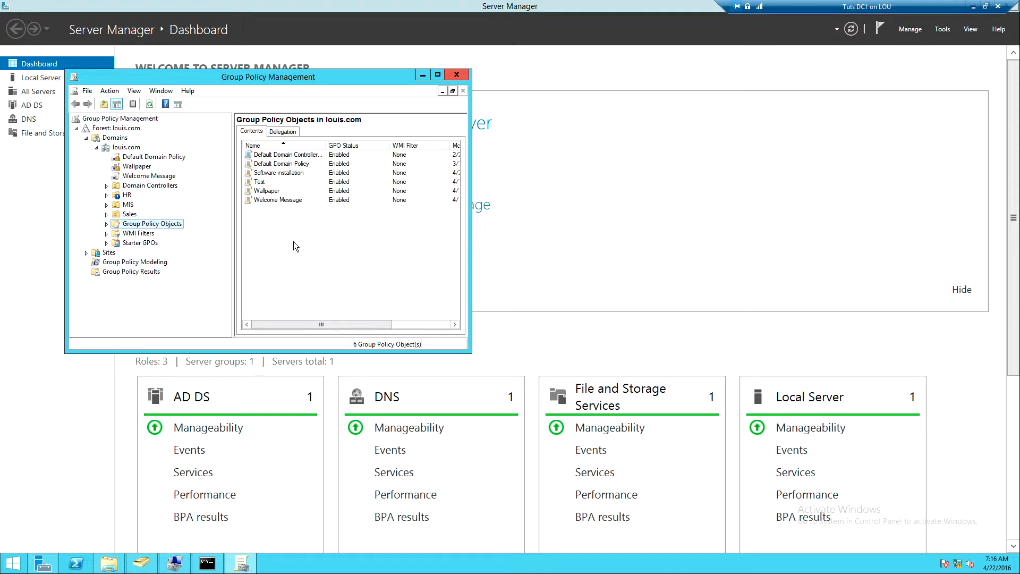
Open the Software installation policy object for editing
click(106, 224)
click(157, 252)
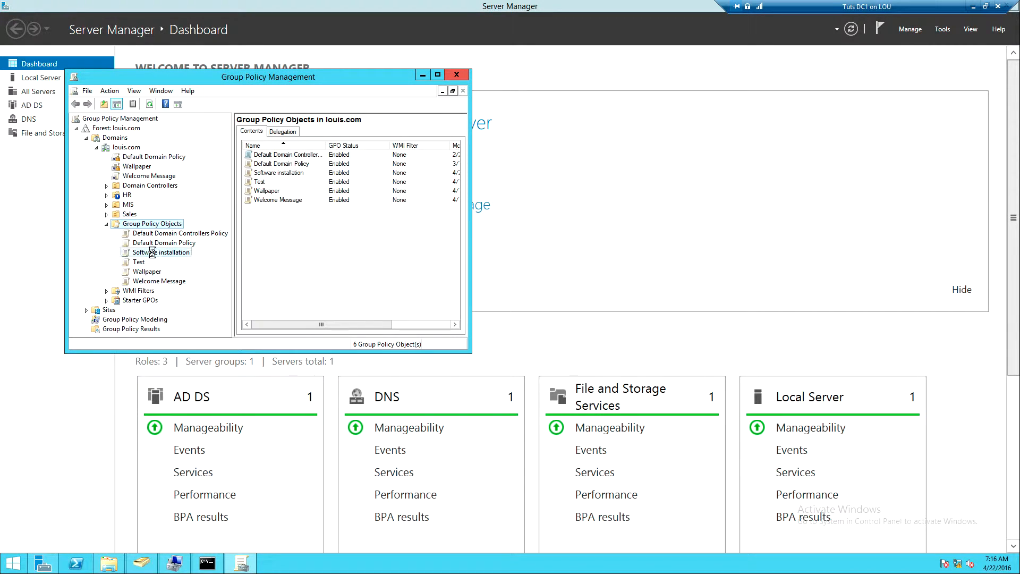
right_click(153, 253)
click(190, 262)
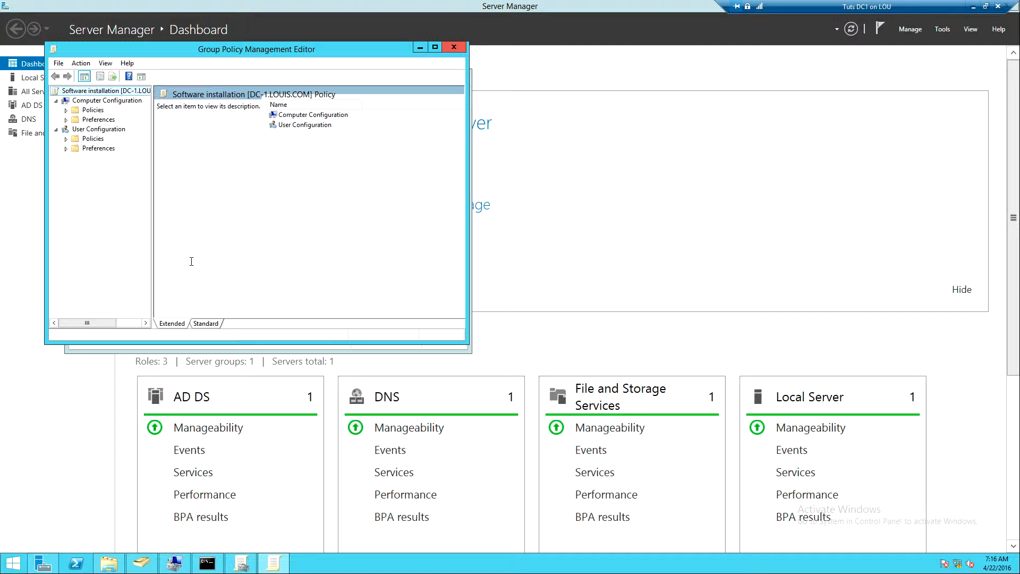
Expand the Computer and User Configuration policies and open Software installation under the user Software Settings
click(66, 110)
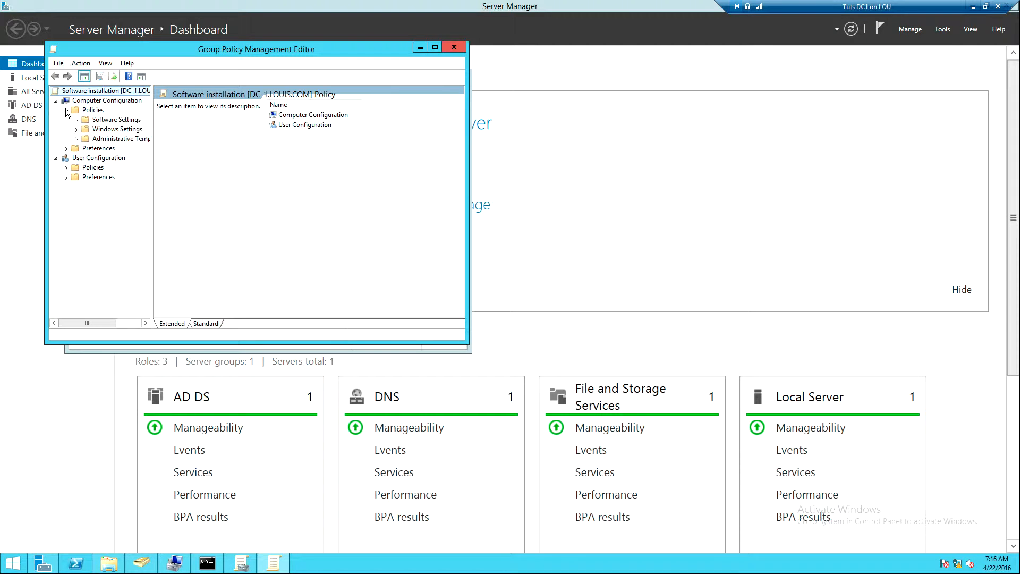
click(66, 167)
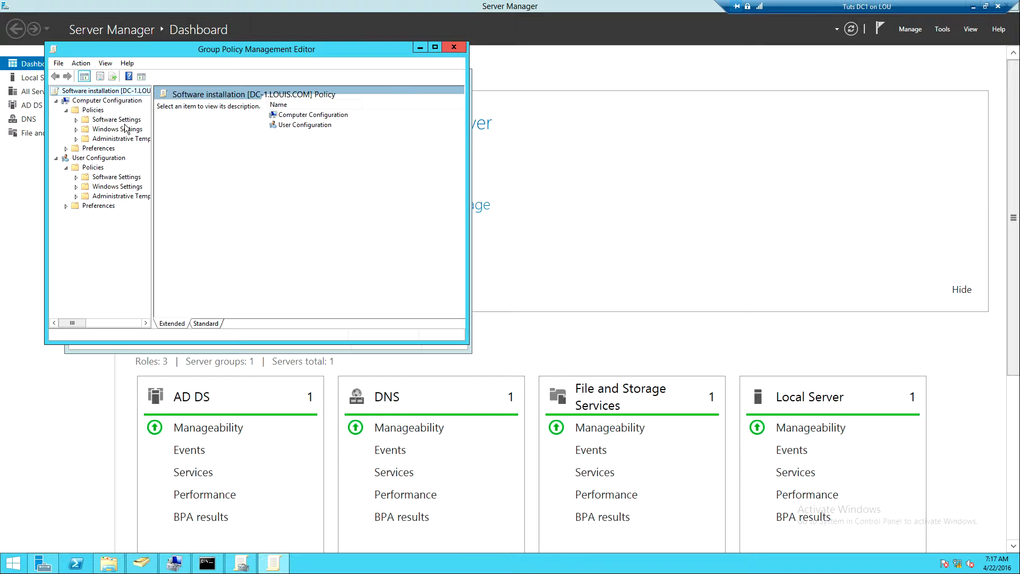
click(75, 177)
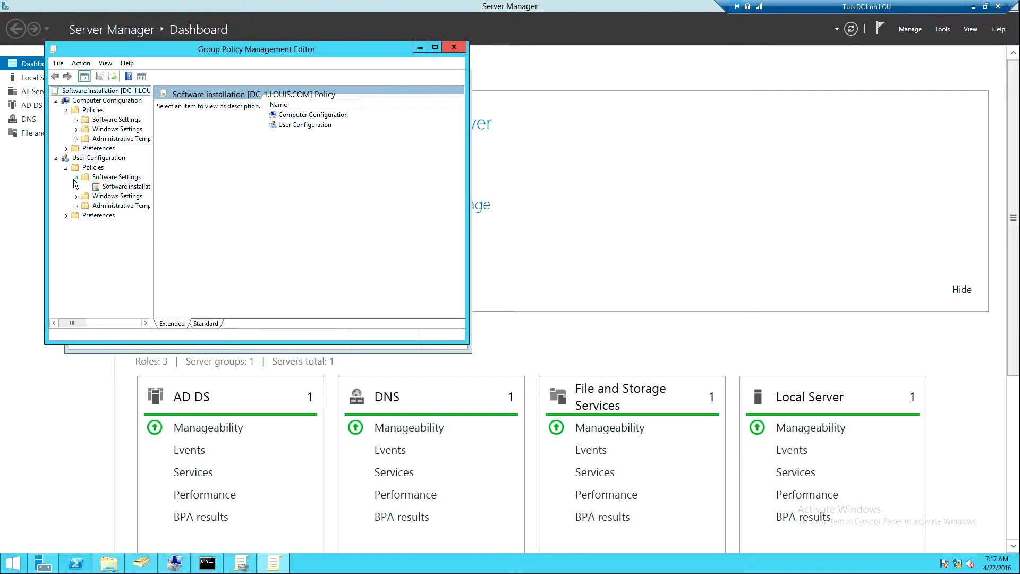
click(111, 190)
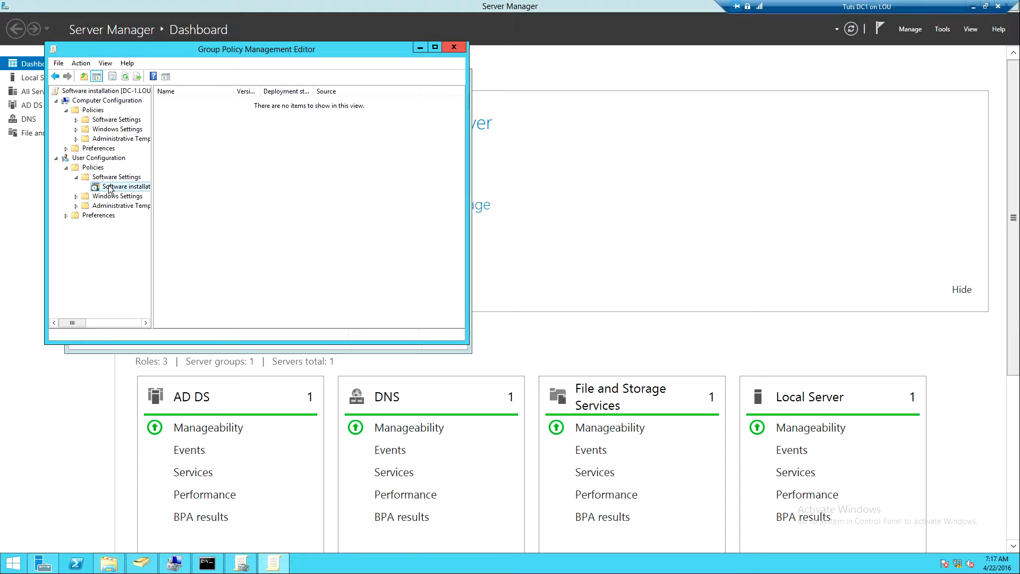
Start a new package under the user Software installation node and enter \\DC-1\ as the beginning of its network path
right_click(110, 189)
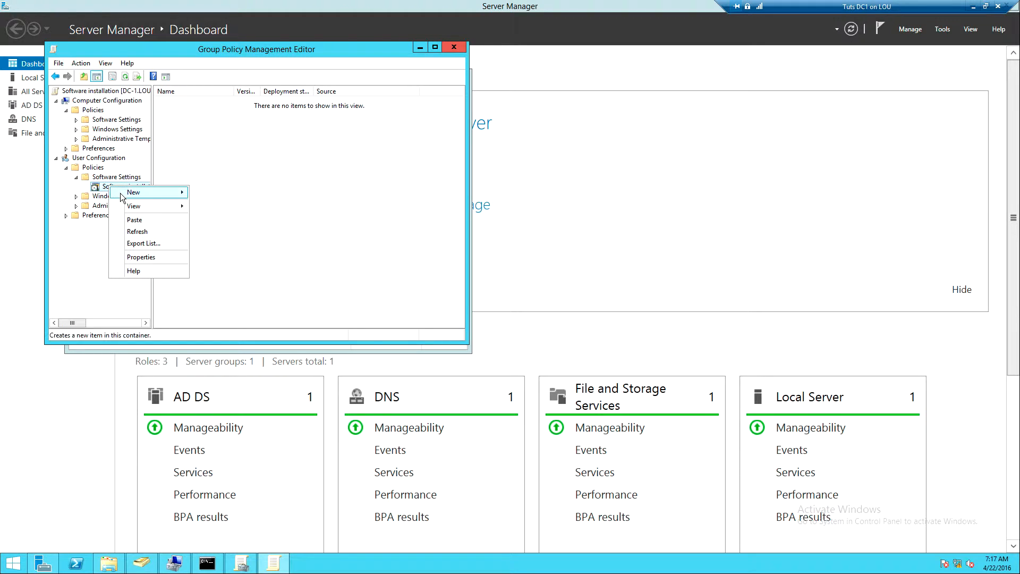
mouse_move(122, 198)
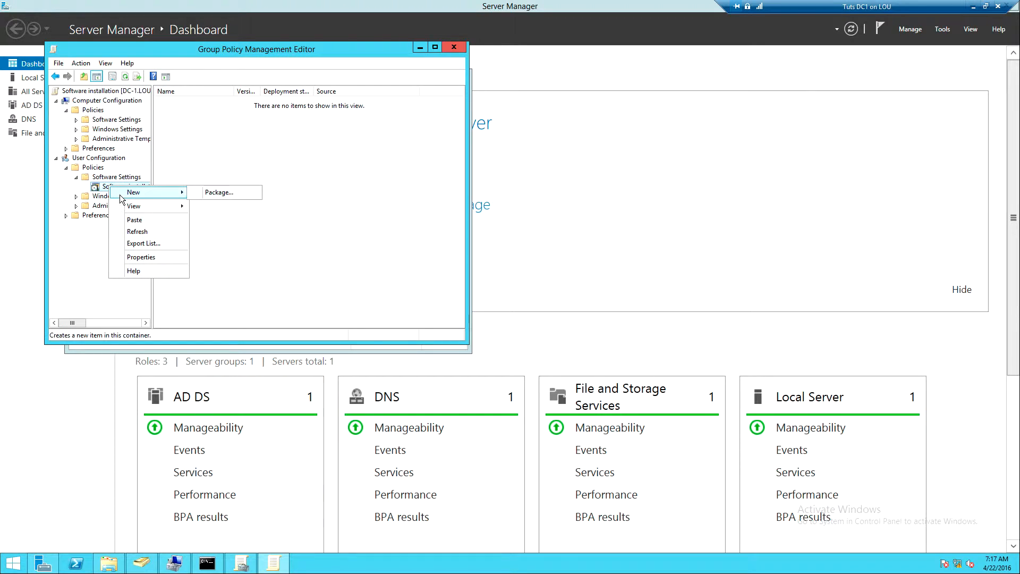
click(233, 192)
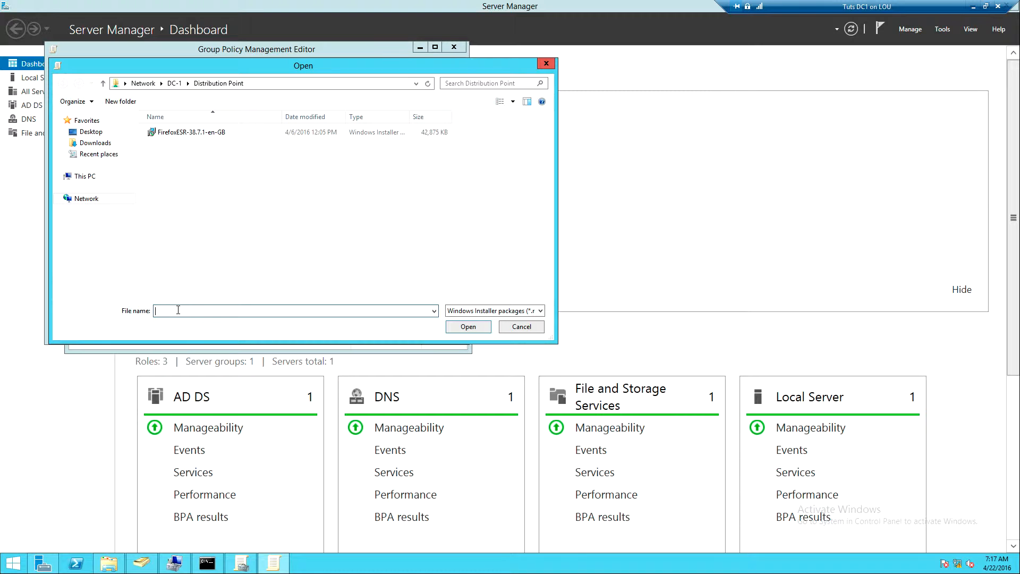
text(\\DC-1\)
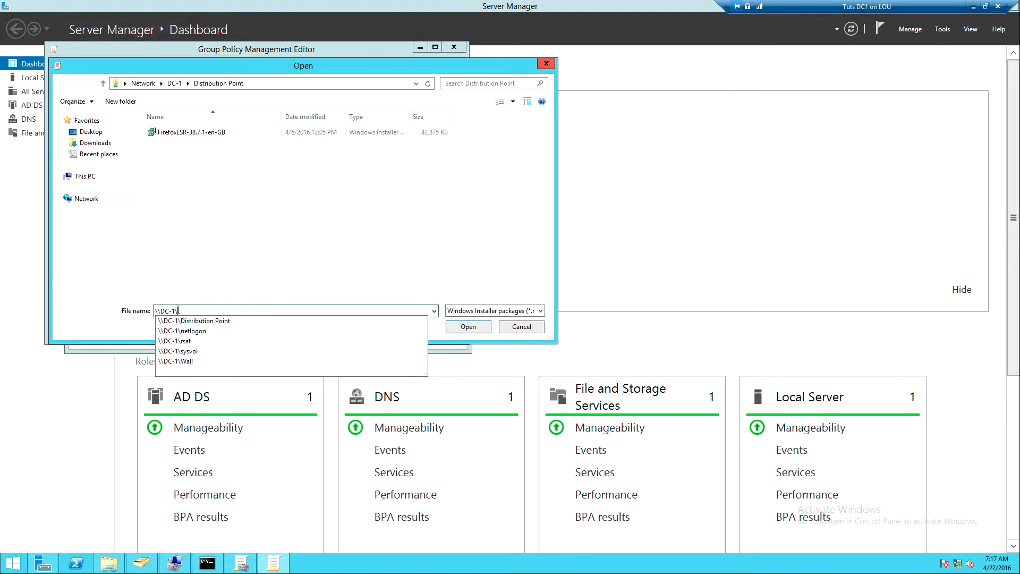
click(183, 351)
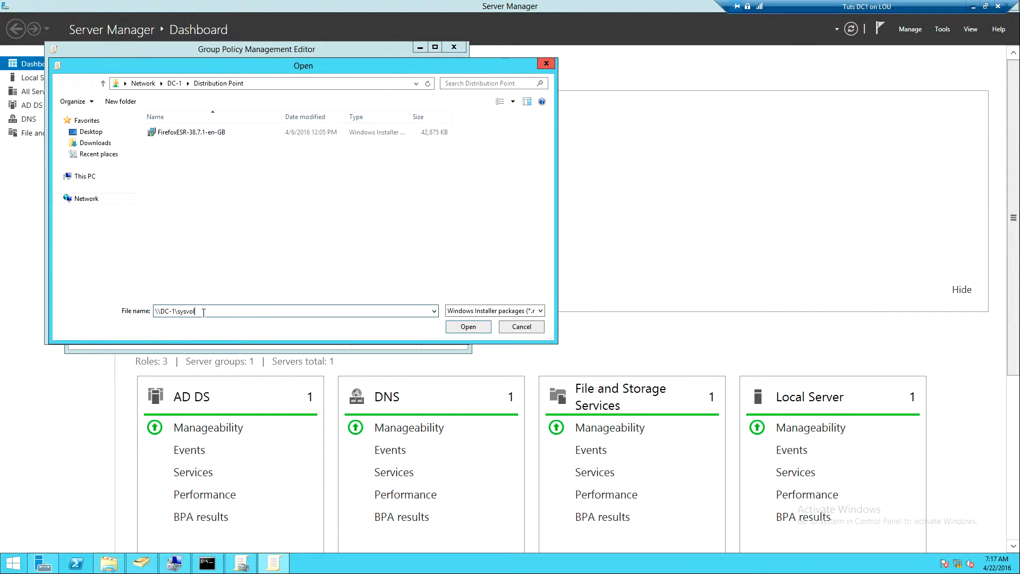
key(BackSpace)
key(BackSpace)
key(BackSpace)
key(BackSpace)
key(BackSpace)
key(BackSpace)
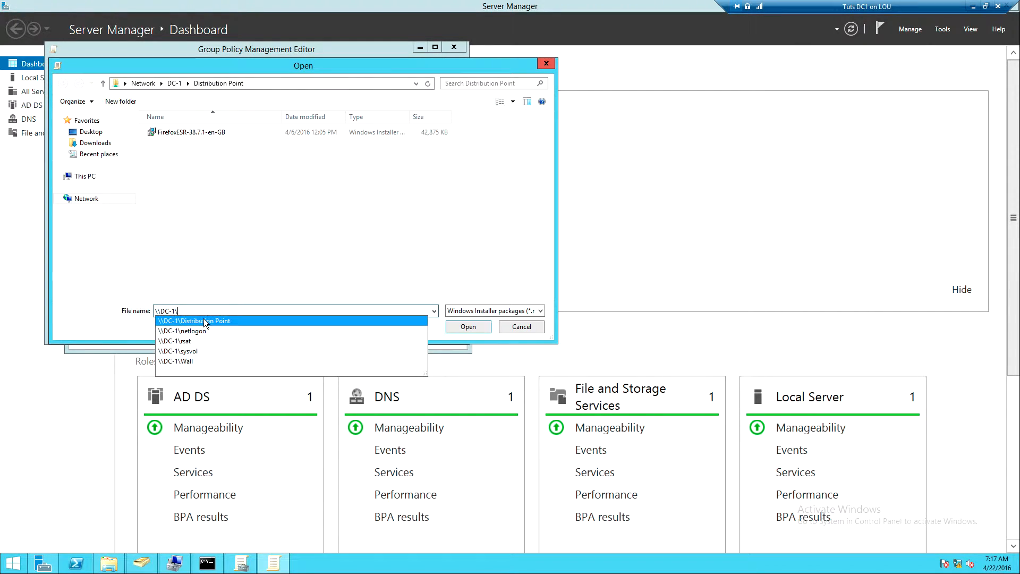
Load the package \\DC-1\Distribution Point\FirefoxESR-38.7.1-en-GB.msi and choose Assigned as its deployment method
click(203, 319)
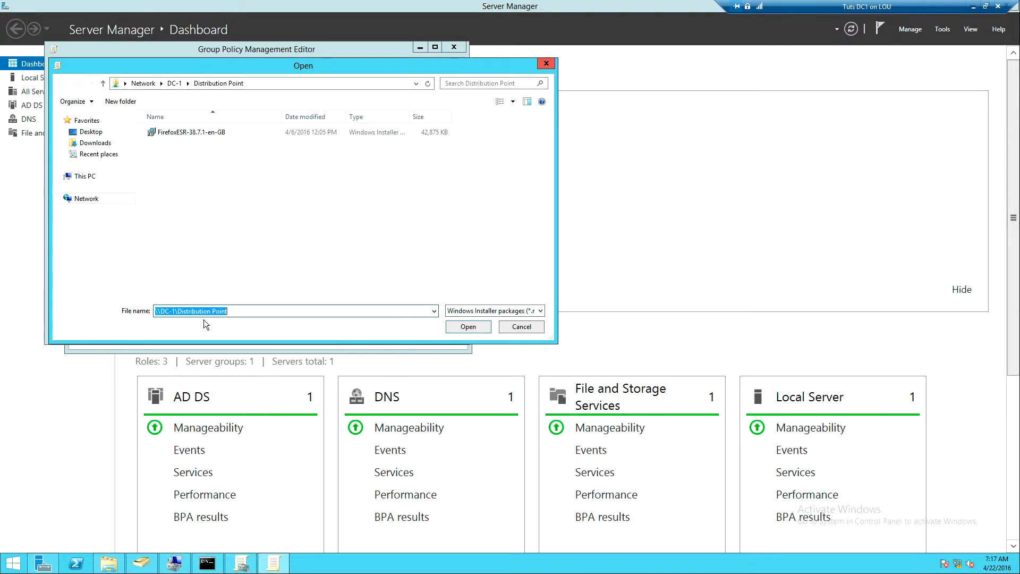
click(237, 312)
text(\)
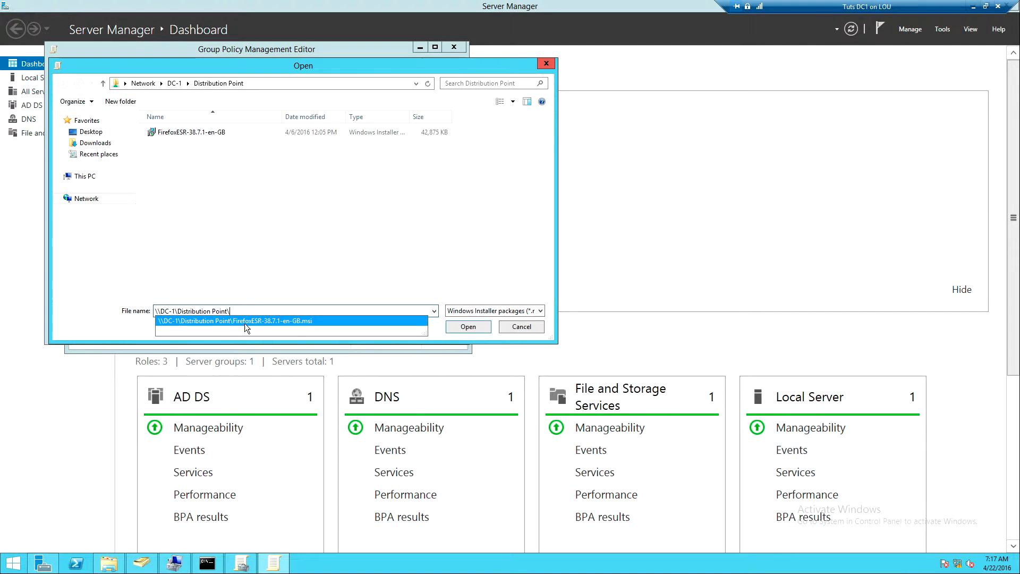
click(272, 321)
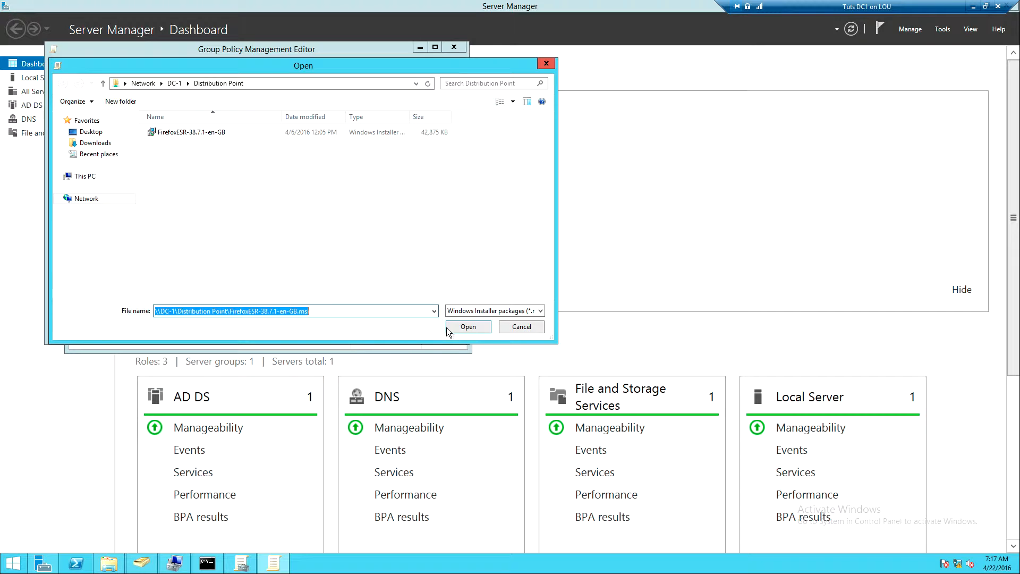
click(478, 331)
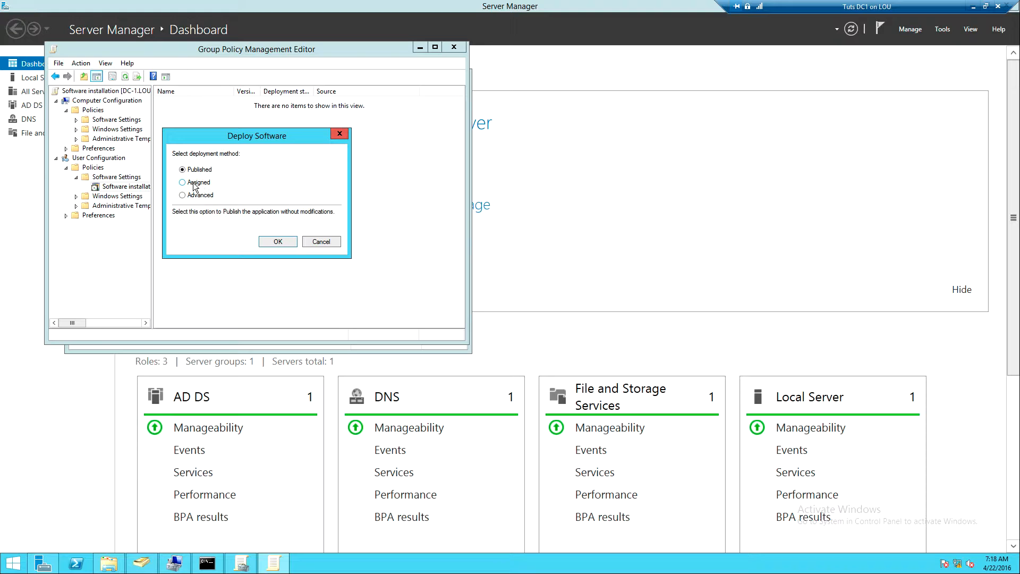
click(193, 183)
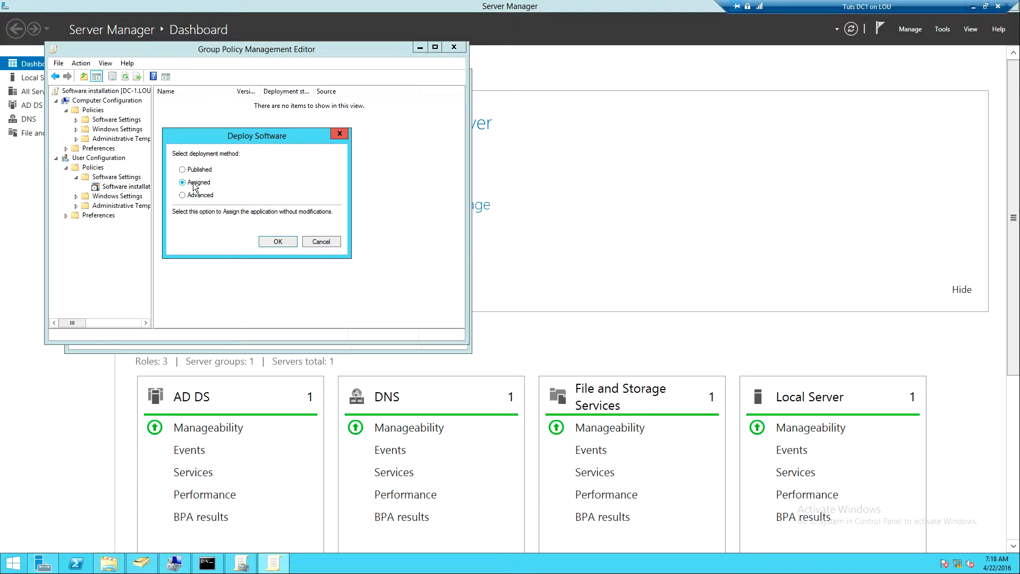
click(272, 242)
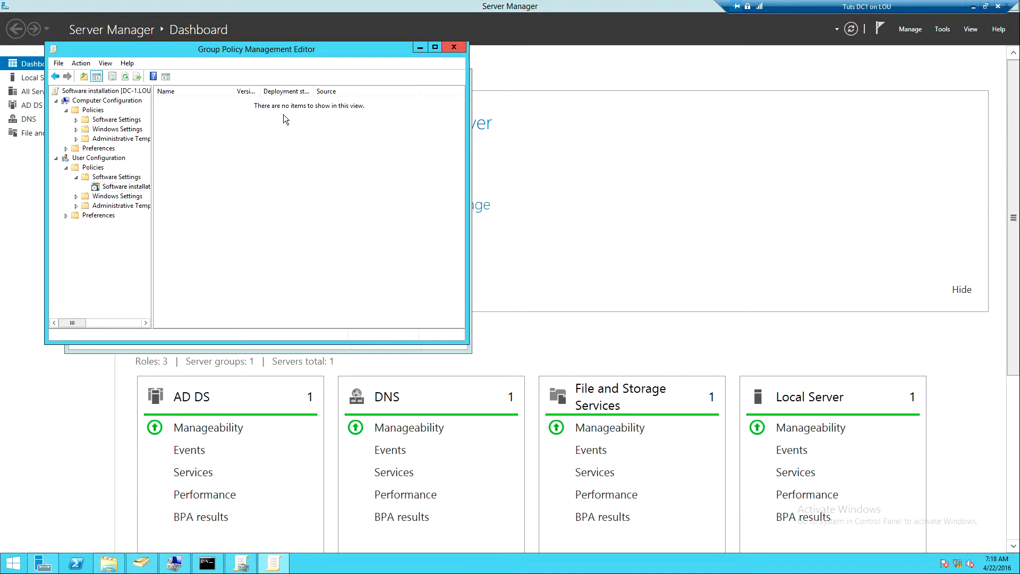
Leave the full-screen virtual machine view, widen the package list's Deployment state column, and close the policy editor
click(973, 7)
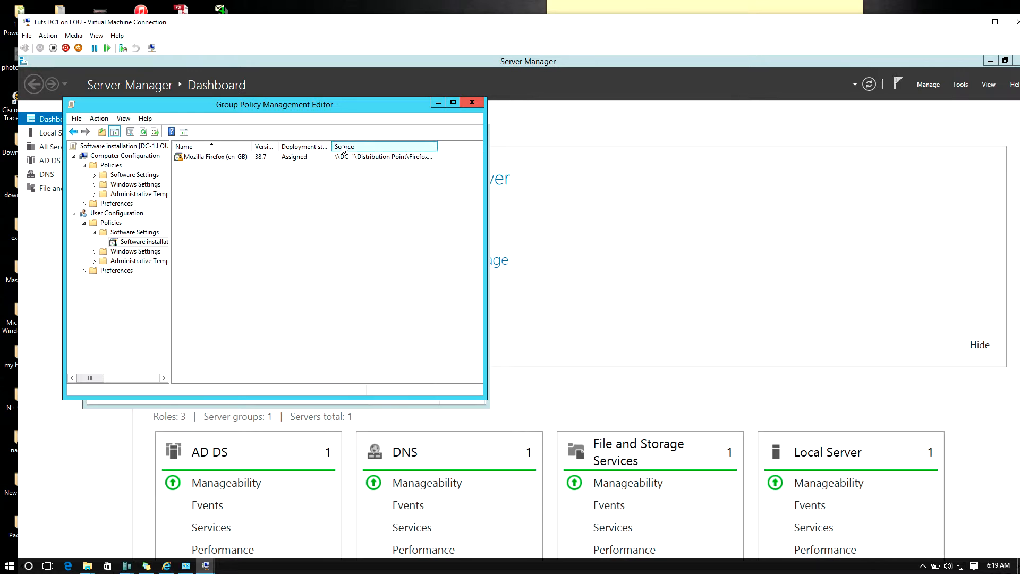
drag(330, 146, 396, 146)
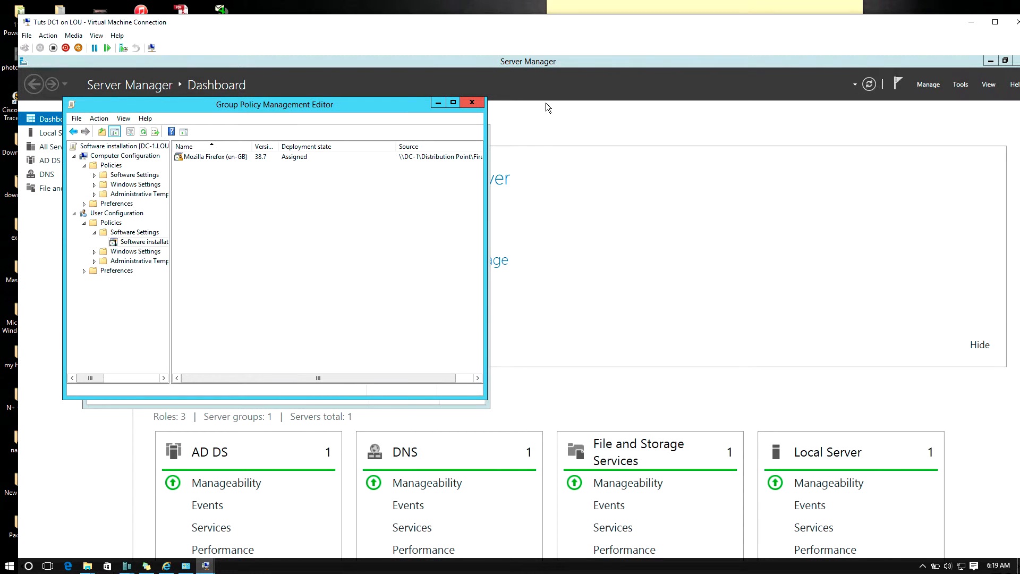
click(470, 104)
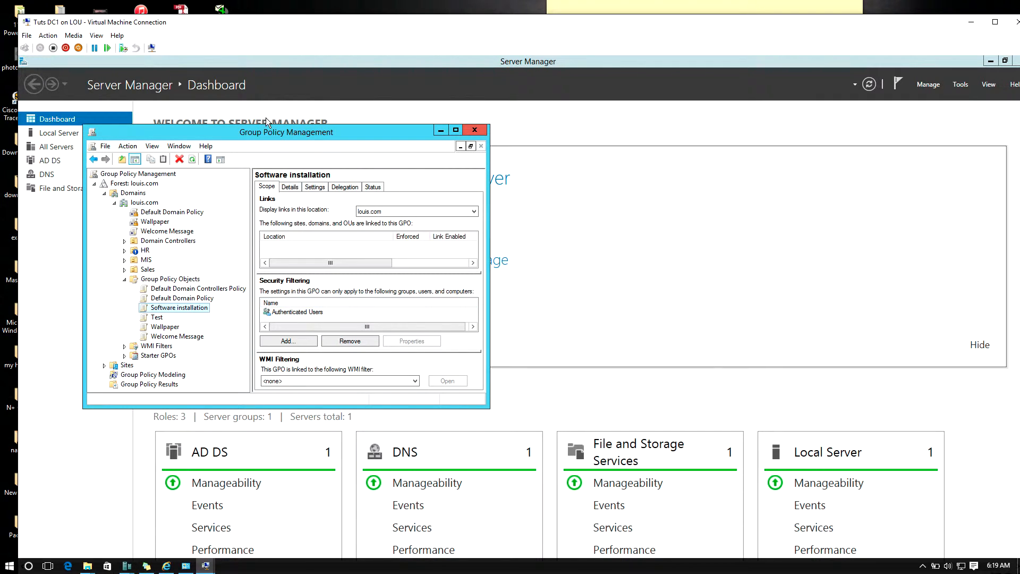
Return the DC1 virtual machine to full screen and link the Software installation GPO to the louis.com domain
click(96, 36)
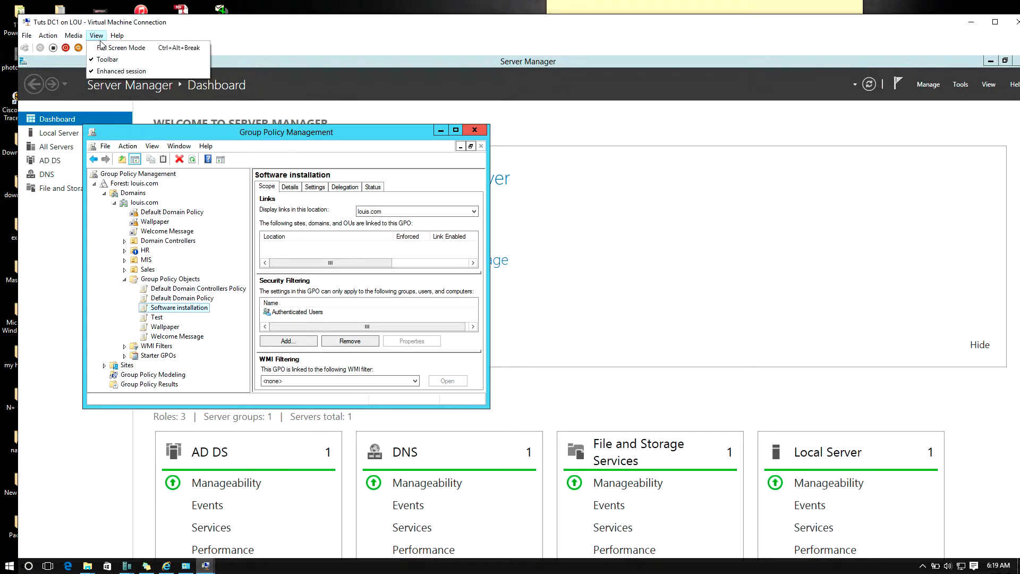
click(102, 49)
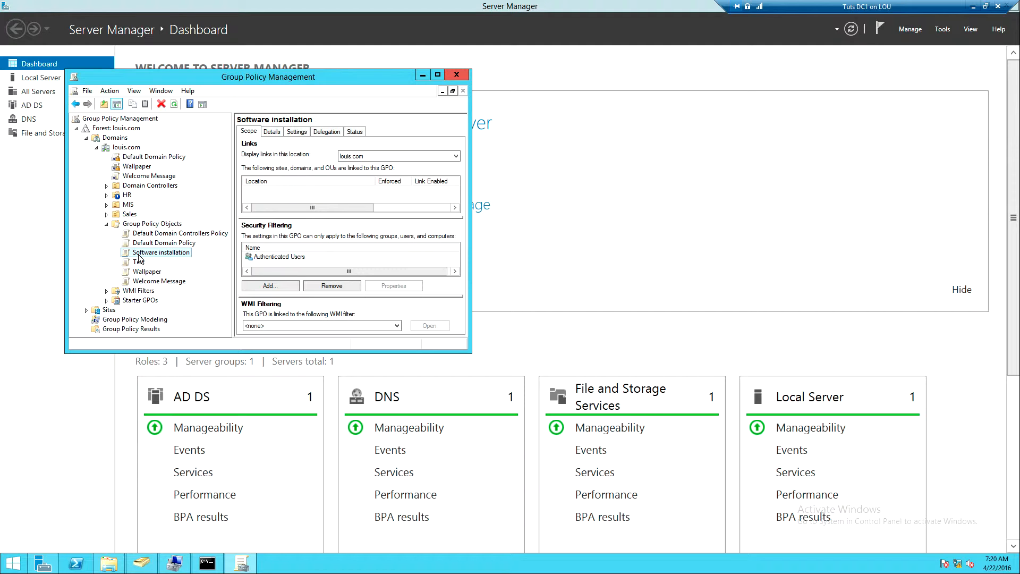
drag(138, 255, 126, 150)
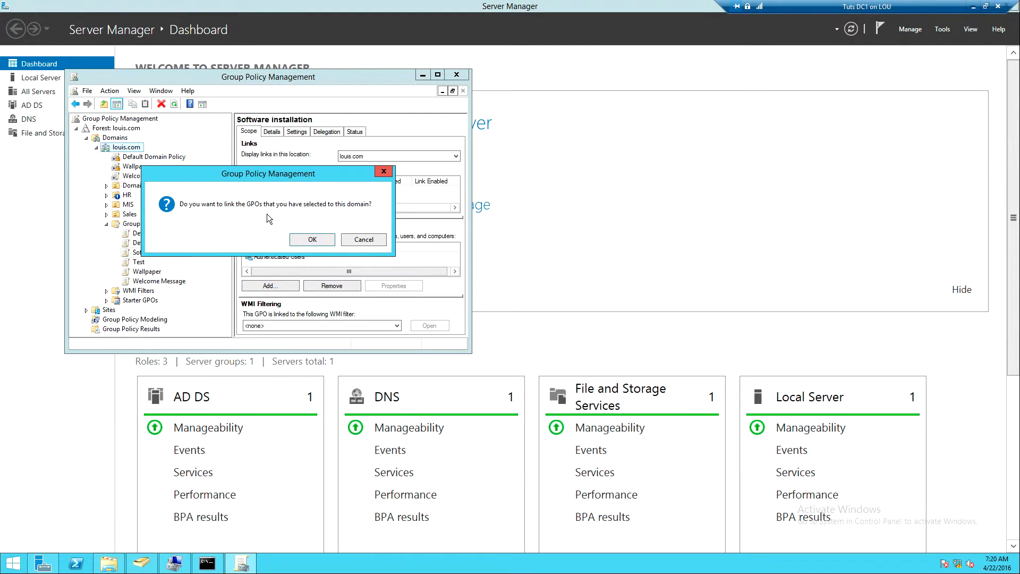
click(319, 241)
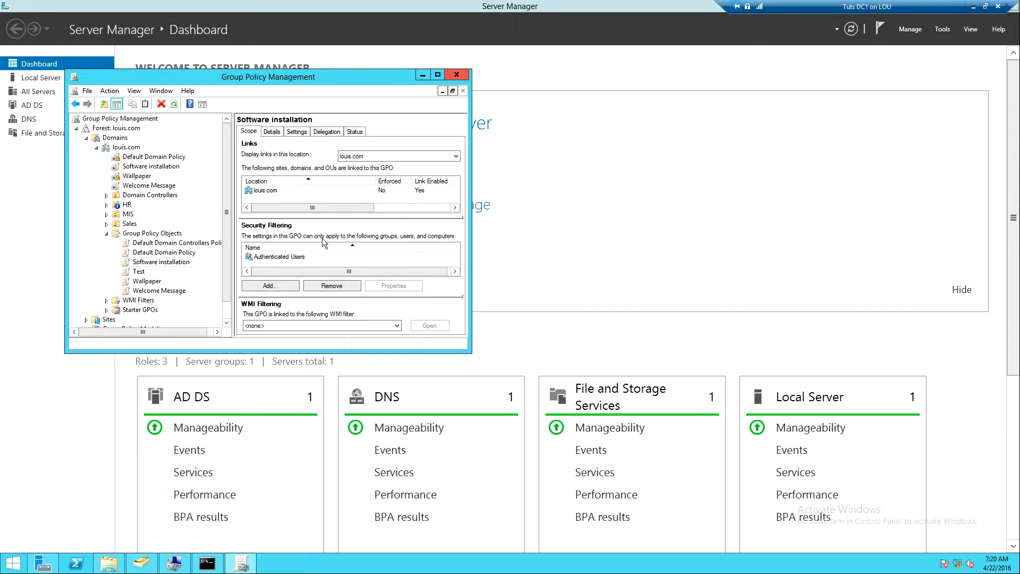
Minimize Server Manager, run gpupdate /force in the server's command prompt, and launch Mozilla Firefox from its desktop shortcut
drag(932, 10, 863, 9)
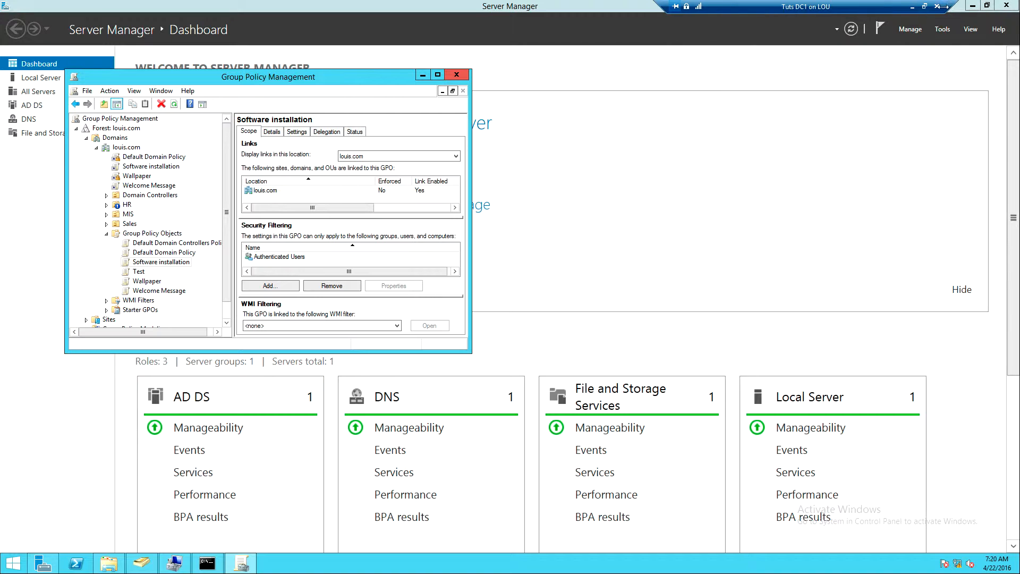
click(972, 6)
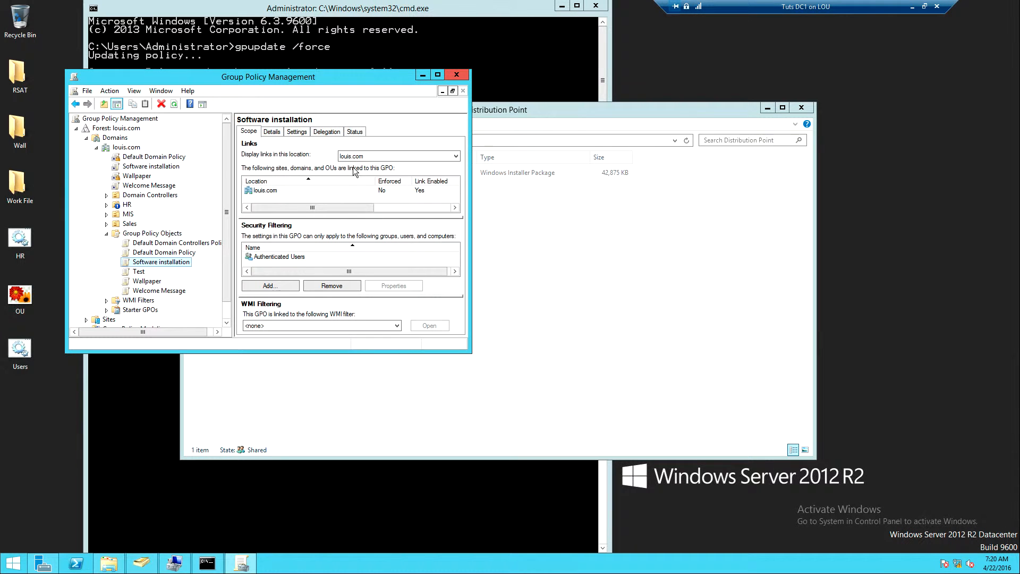
click(132, 411)
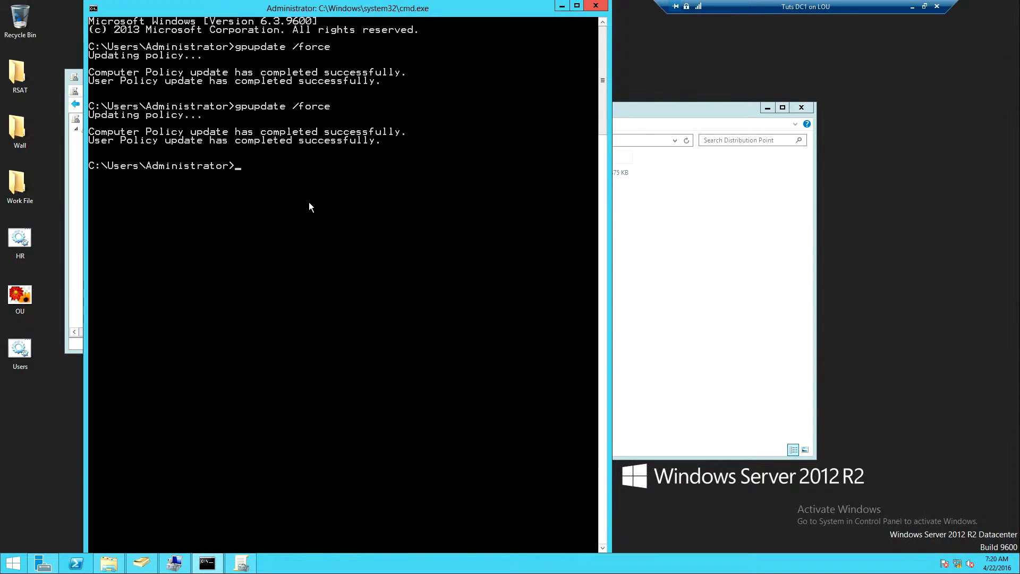
key(Up)
key(Return)
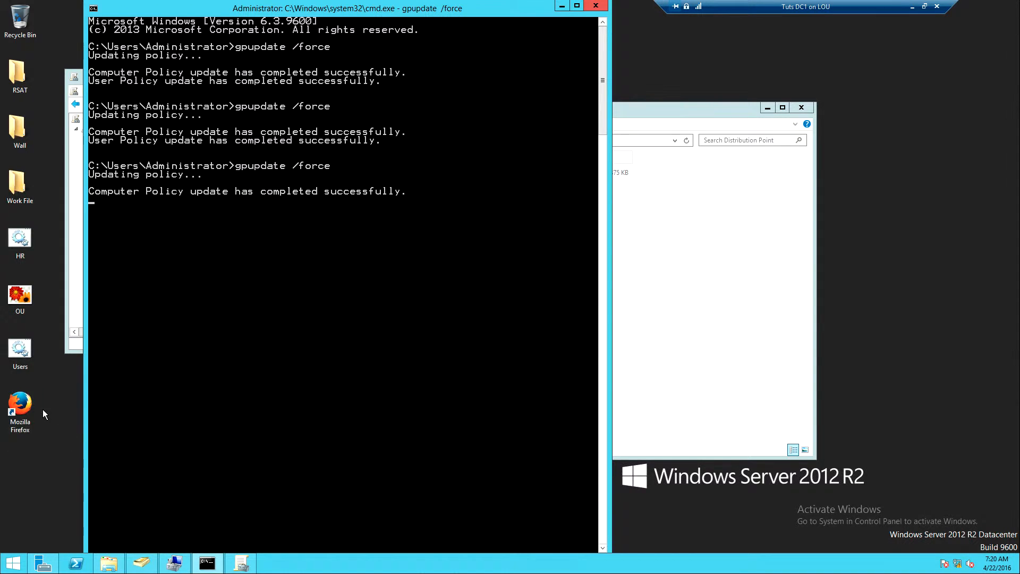
click(19, 423)
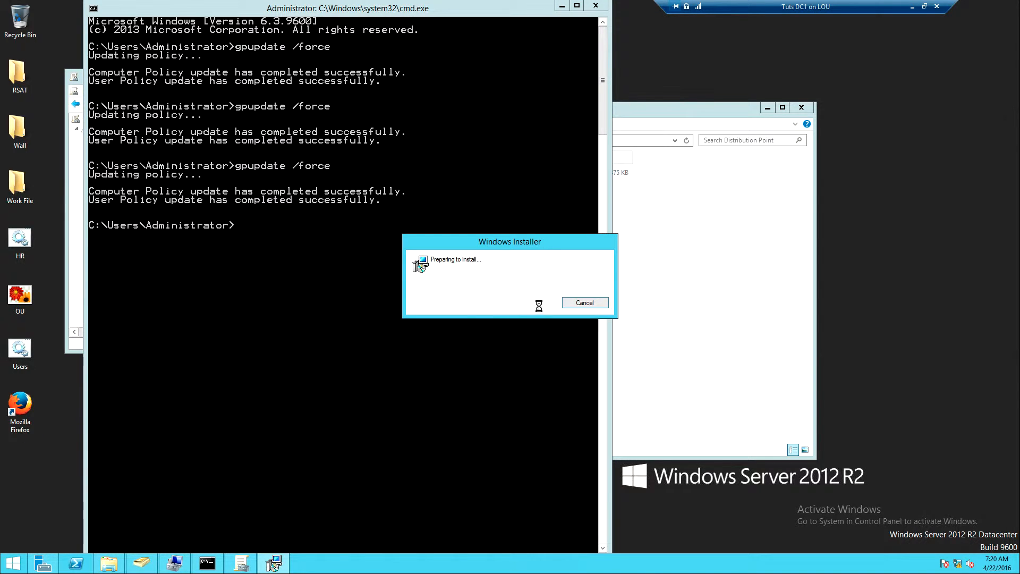
Switch to the Tuts Client 1 virtual machine and sign out the current domain user
click(912, 9)
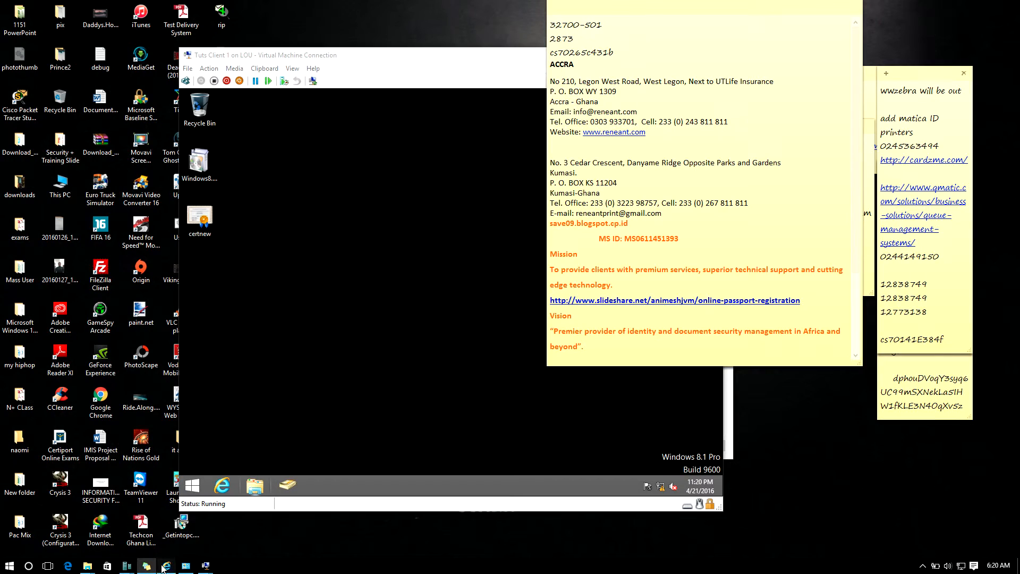
click(206, 566)
click(293, 347)
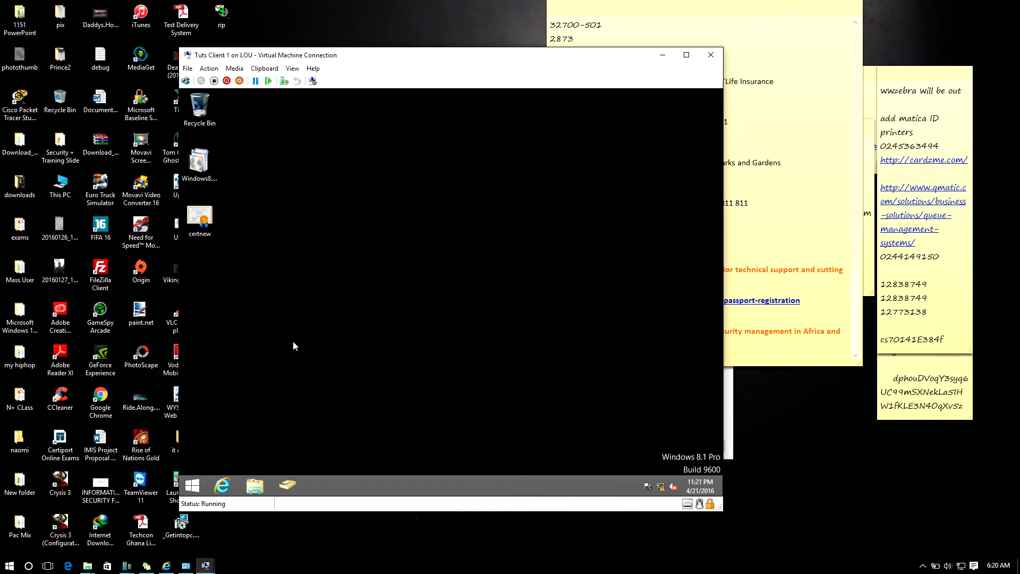
click(193, 484)
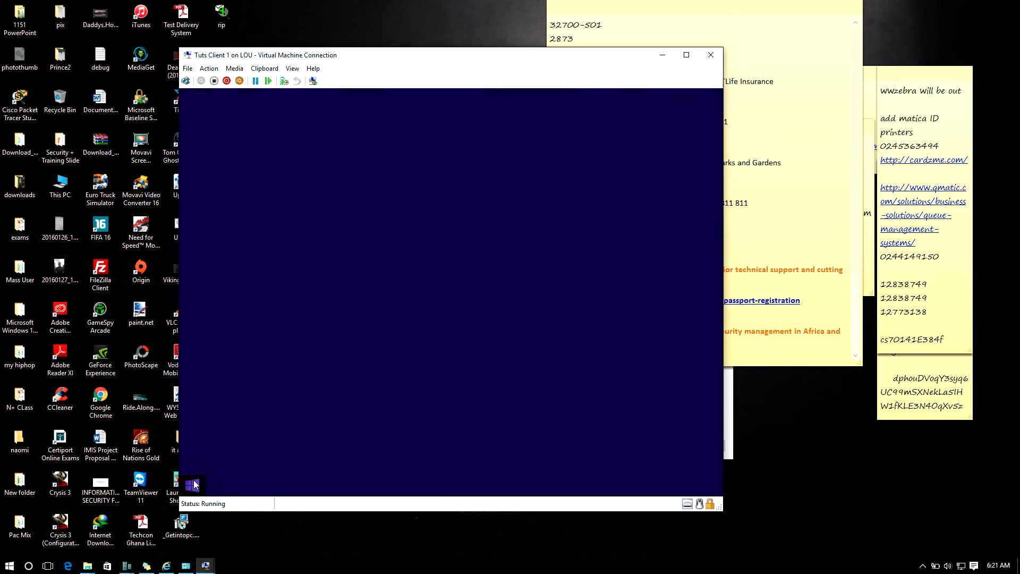
click(687, 133)
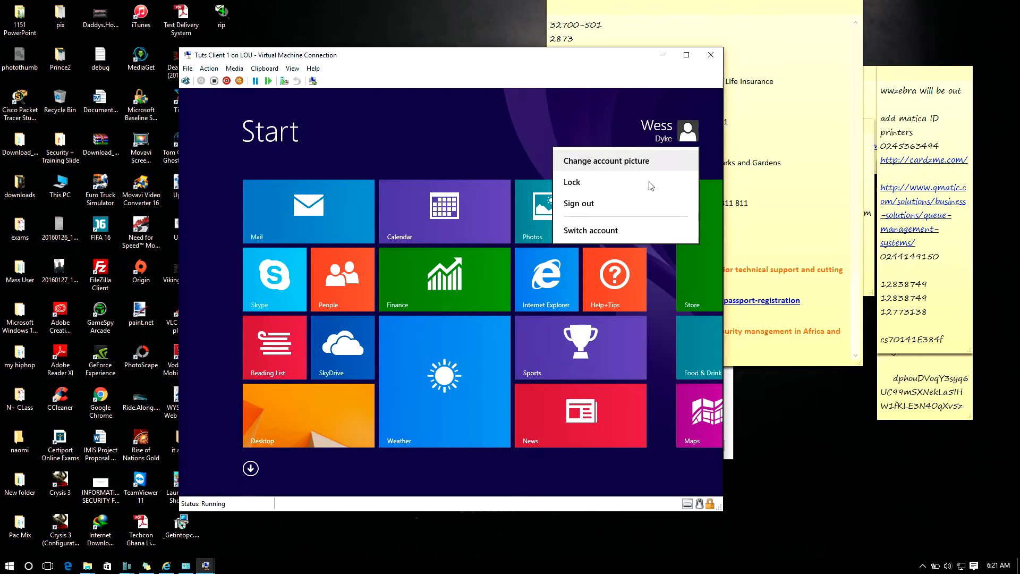
click(581, 207)
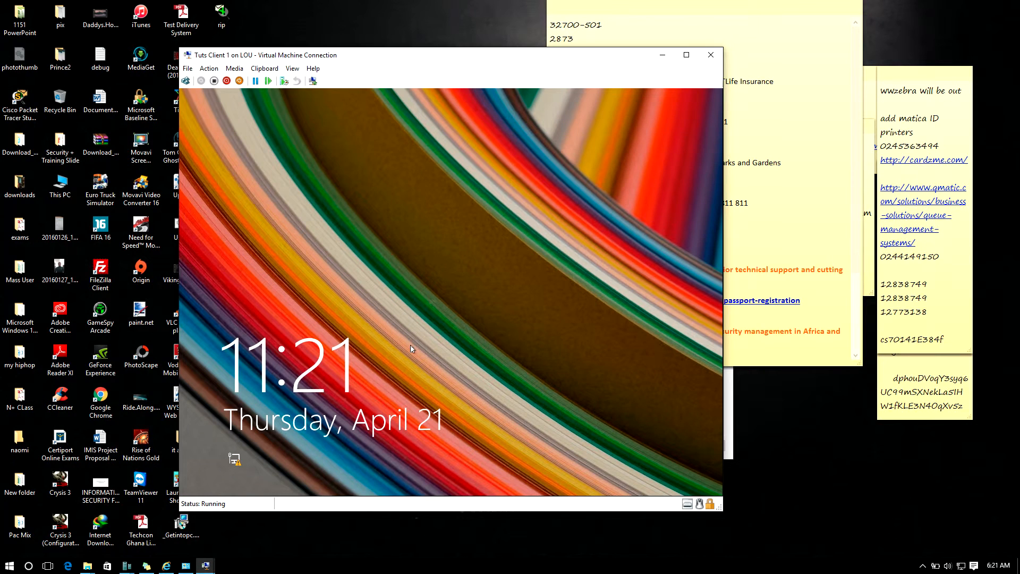
Sign back in to the client with the same domain account by entering the account password
click(411, 349)
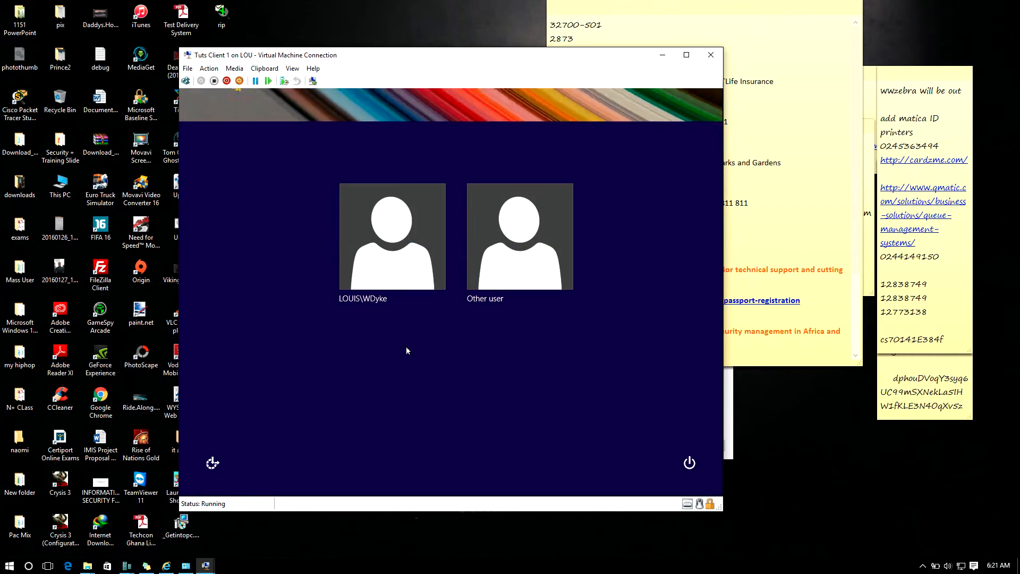
click(375, 274)
text(•••••••)
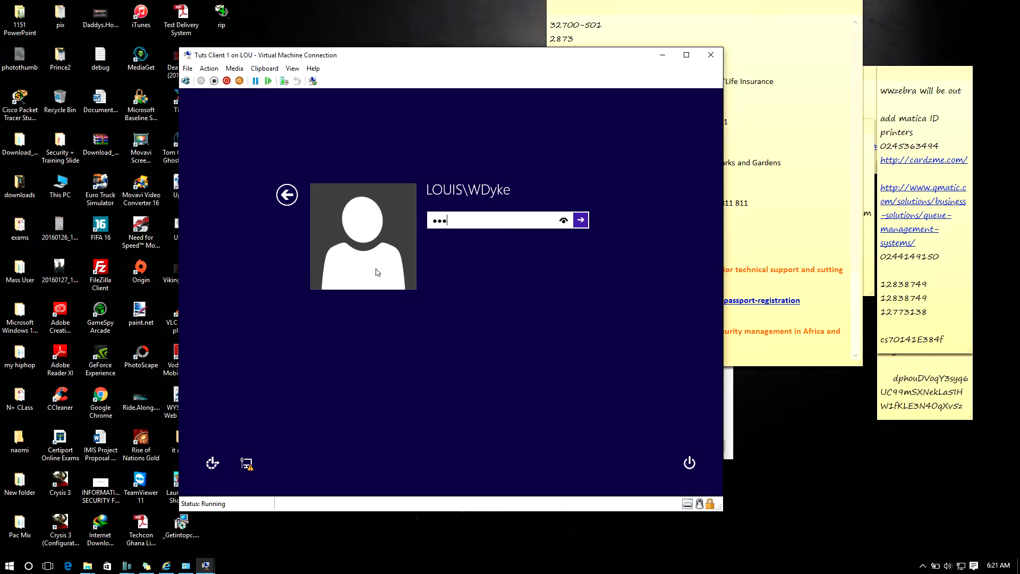
text(•••••)
key(Return)
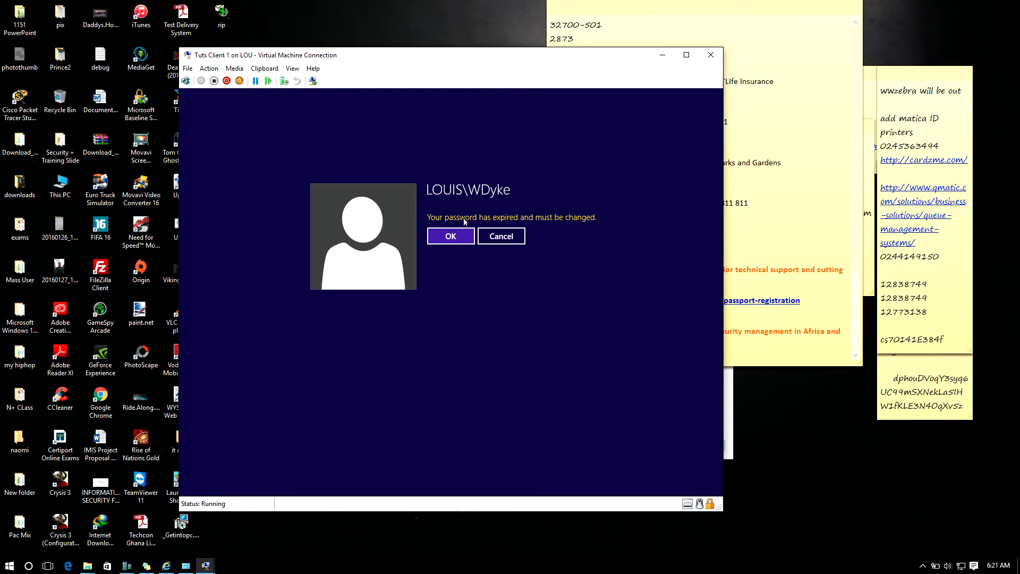
Replace the expired account password by entering and confirming a new password, and continue signing in
click(445, 241)
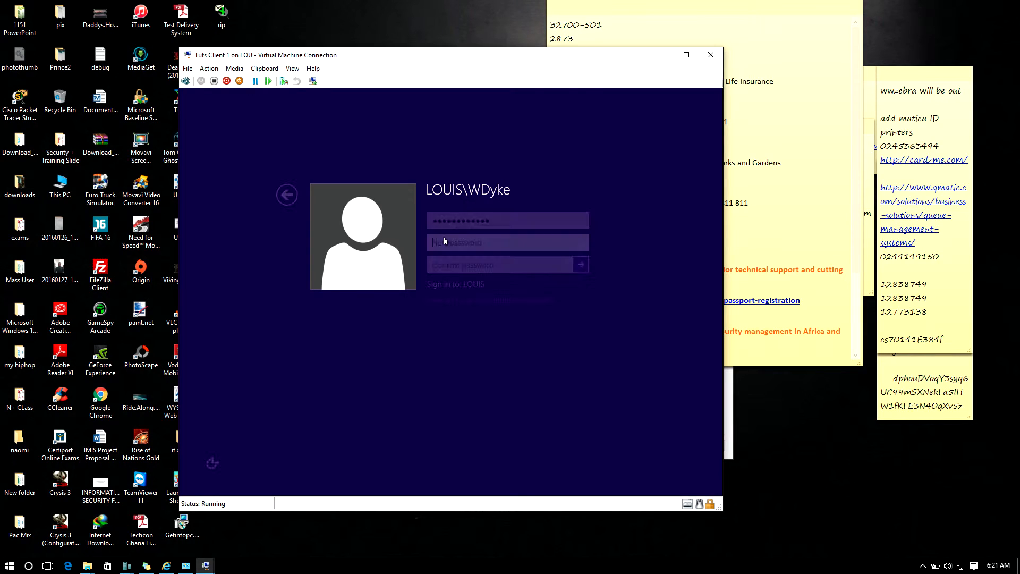
text(•••••••••••••)
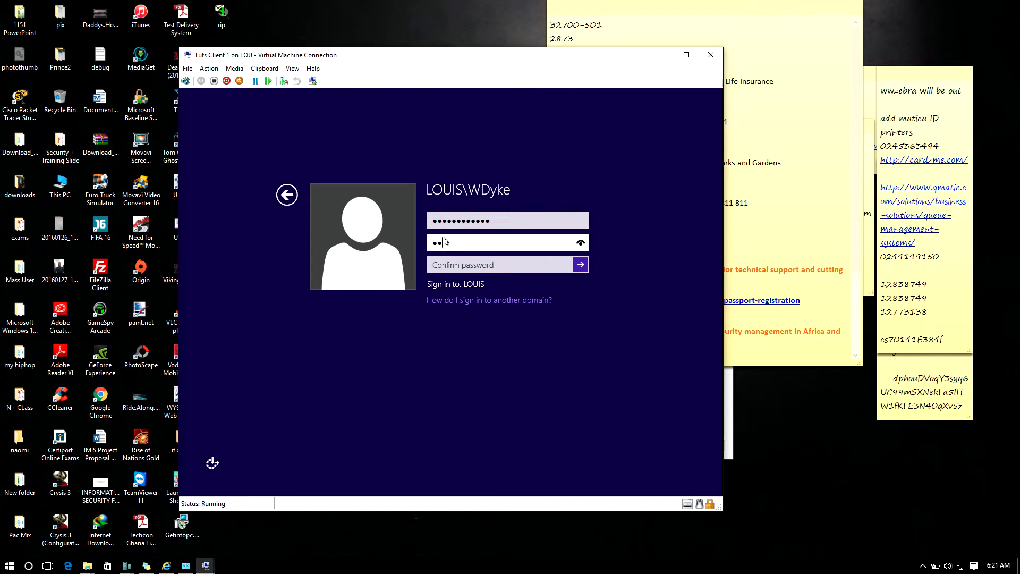
key(Tab)
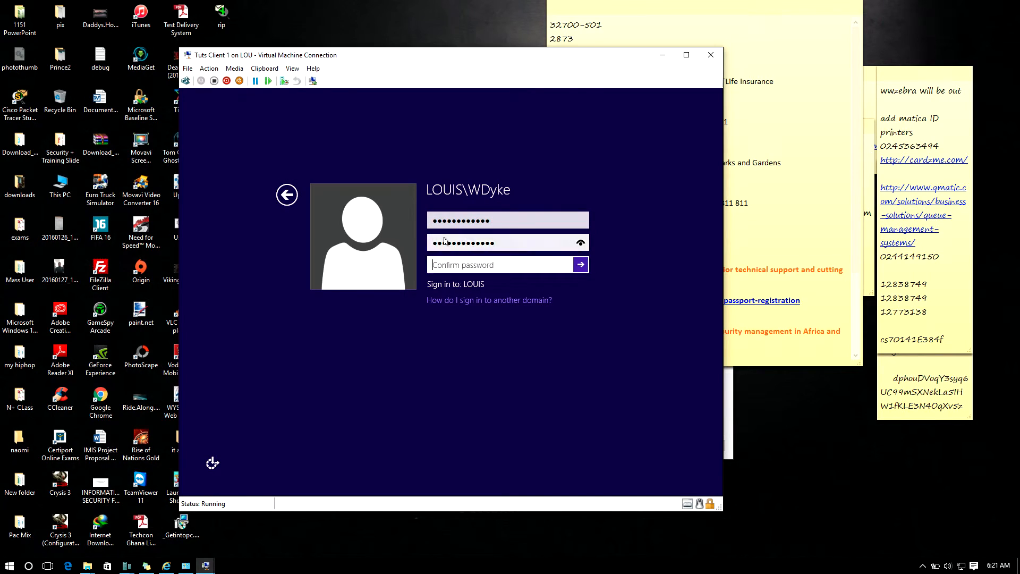
text(•••••••••••••)
key(Return)
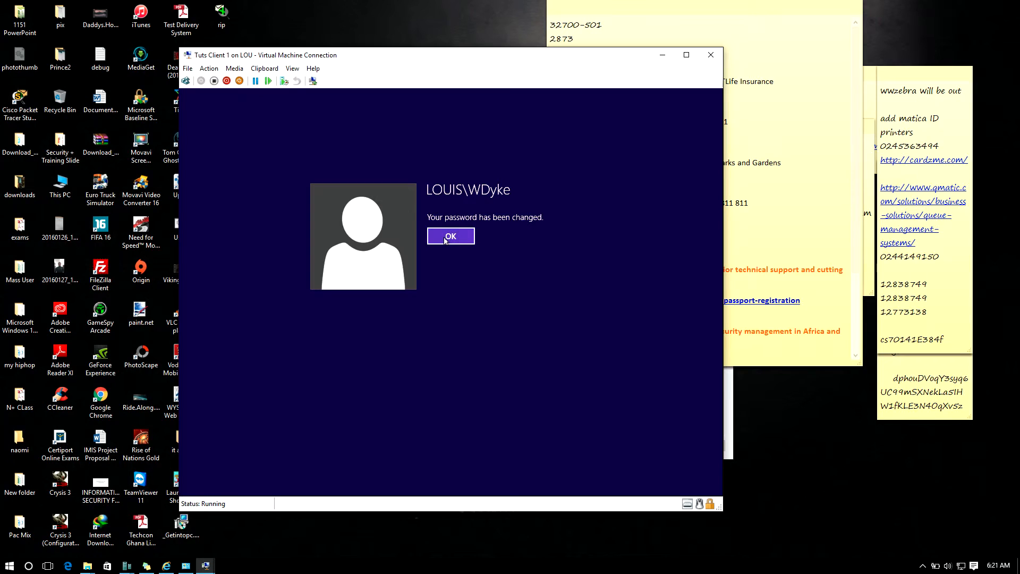
click(446, 239)
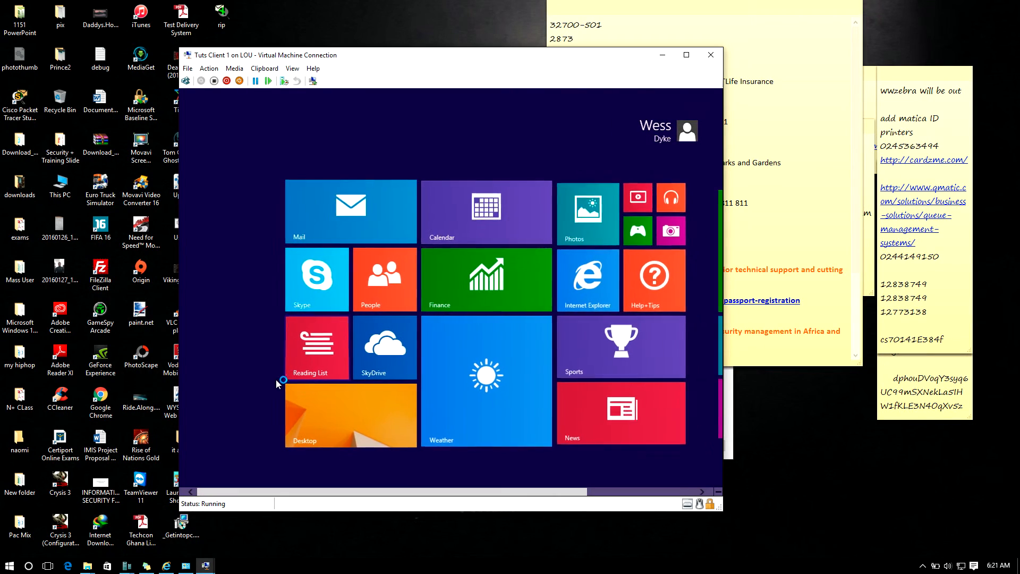
Go to the client's desktop, open a command prompt through Run with cmd, and start entering the gpupdate command
click(314, 436)
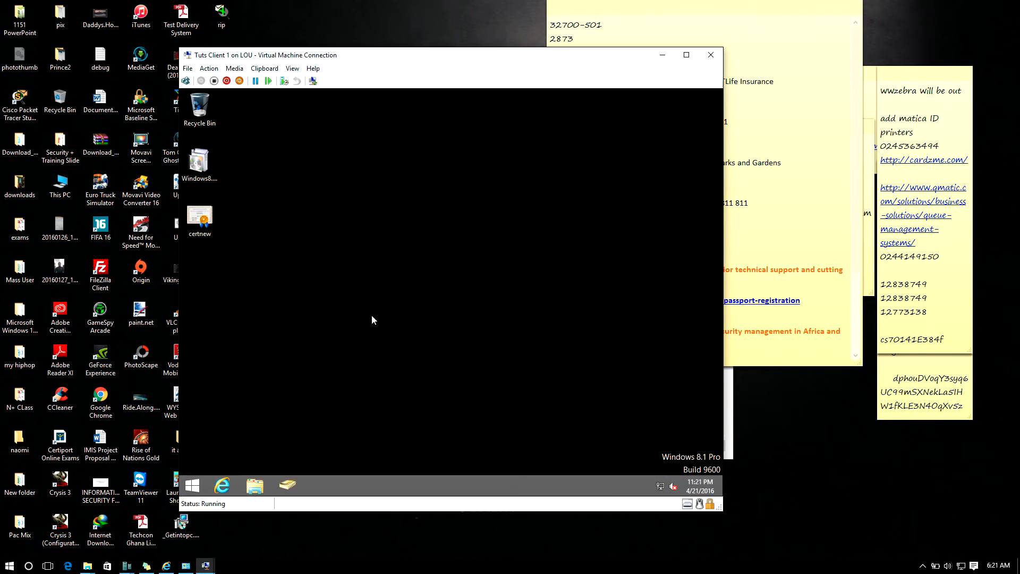
right_click(352, 244)
click(377, 275)
key(super+r)
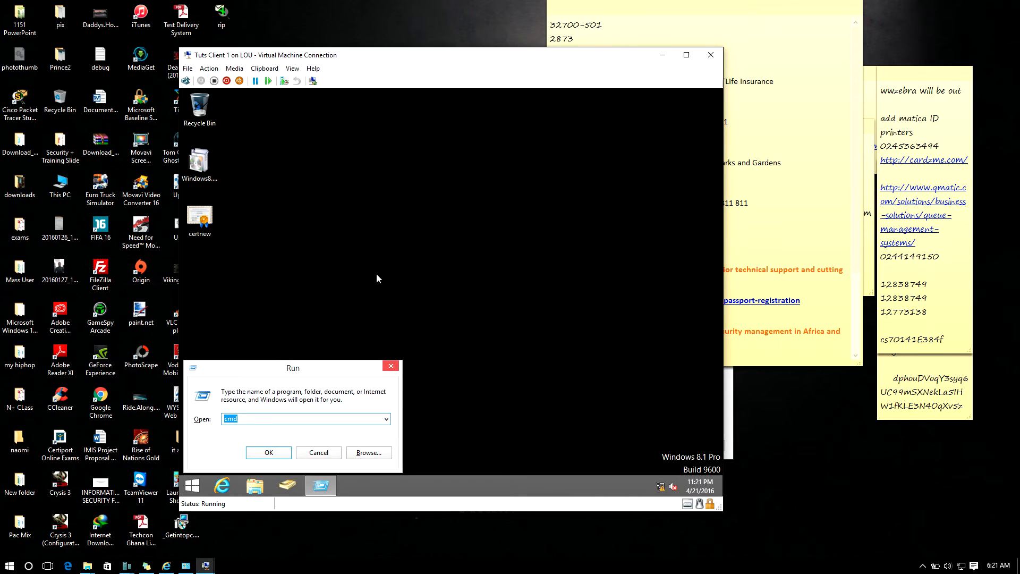
key(Return)
text(gpupdate)
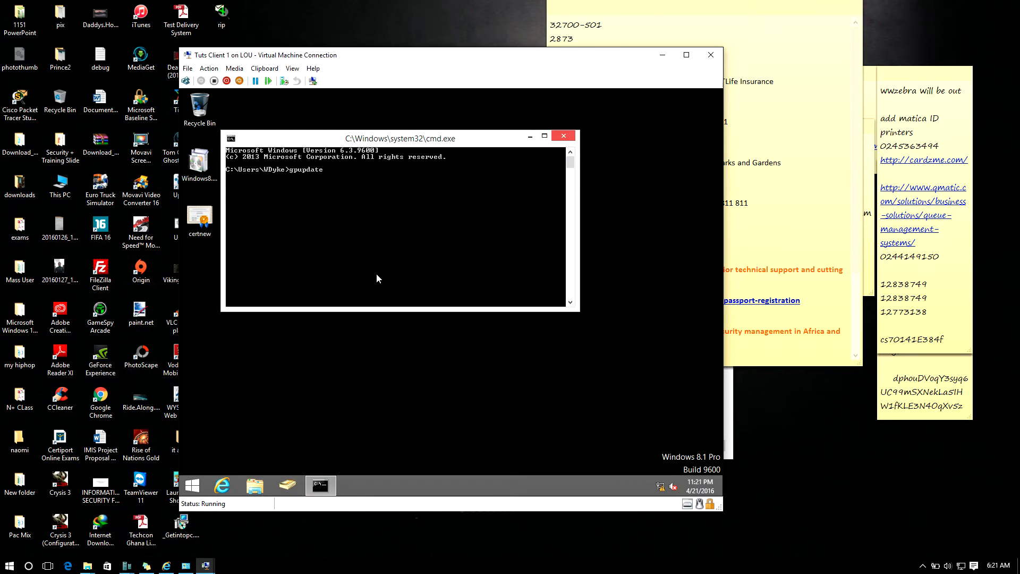
key(BackSpace)
key(BackSpace)
key(BackSpace)
key(BackSpace)
key(BackSpace)
key(BackSpace)
key(BackSpace)
key(BackSpace)
Switch back to the Tuts DC1 virtual machine and display it in full screen mode
click(206, 566)
mouse_move(189, 525)
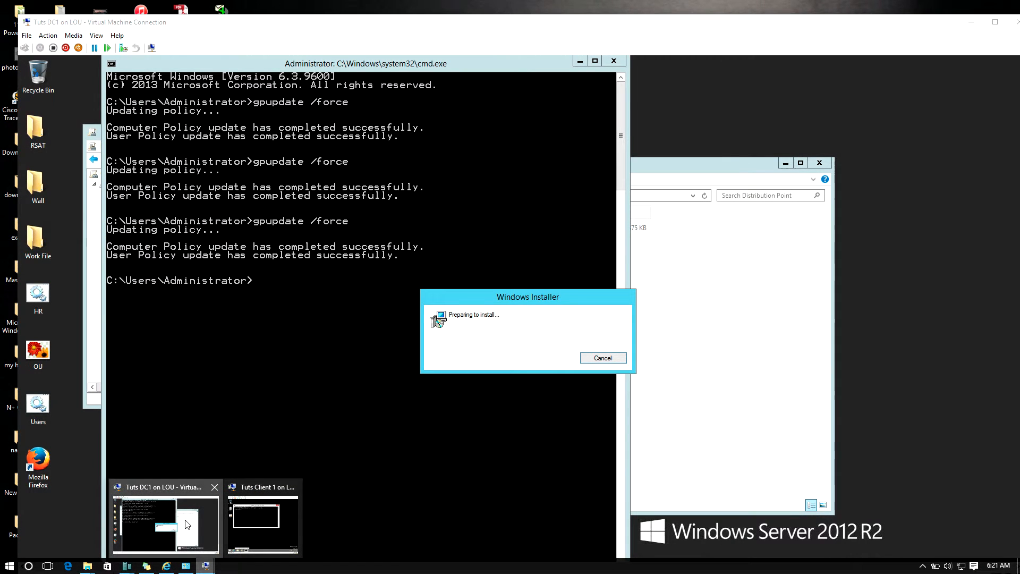
click(188, 525)
click(100, 36)
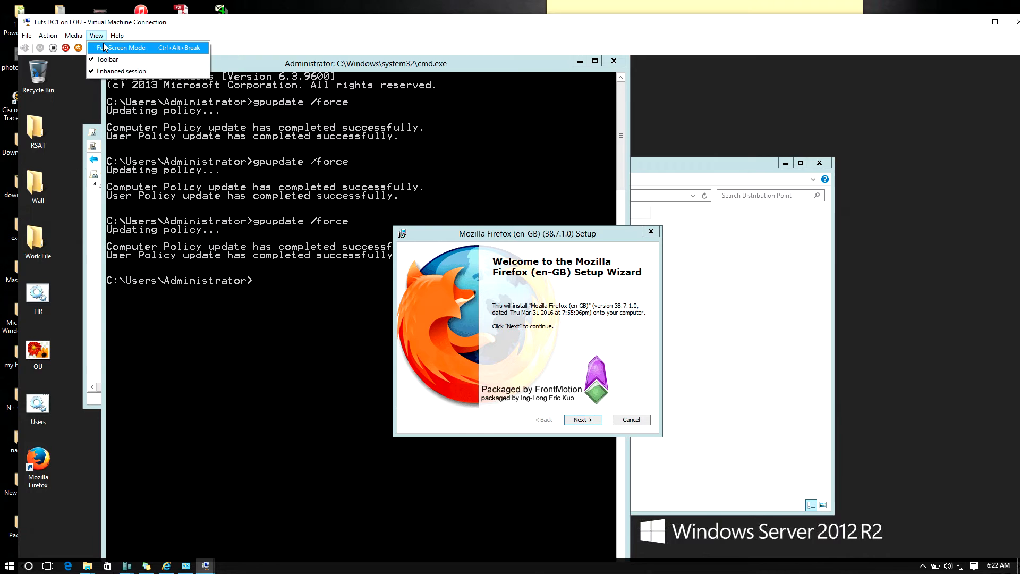
click(107, 47)
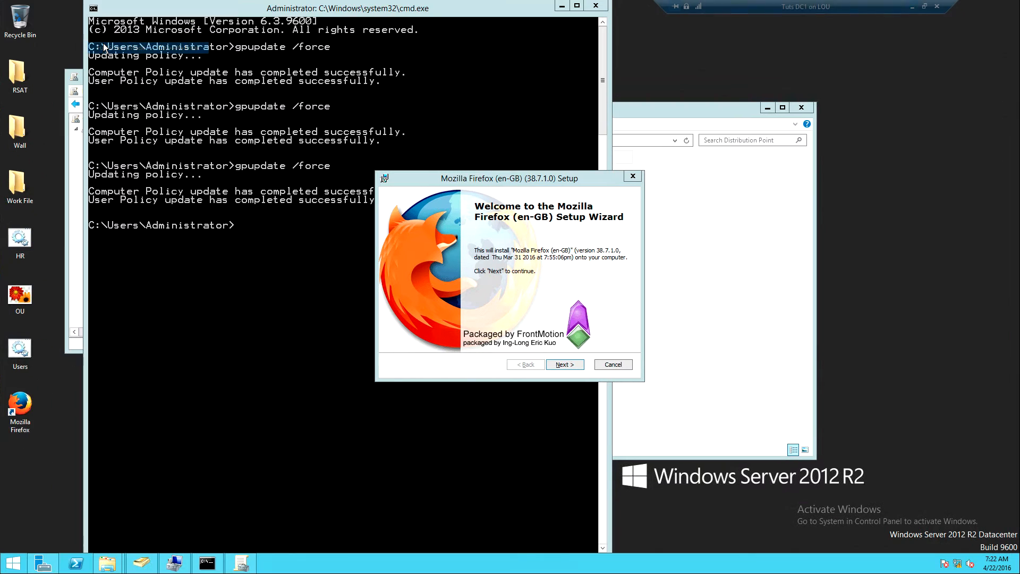
Bring Group Policy Management forward and check the Block Inheritance option of the HR organizational unit
click(69, 321)
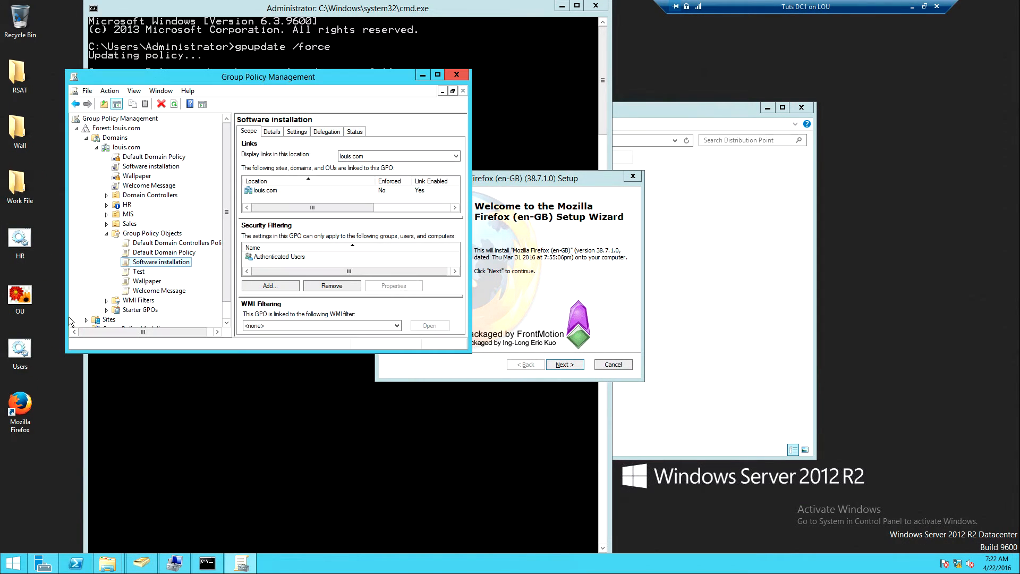
click(126, 206)
right_click(125, 208)
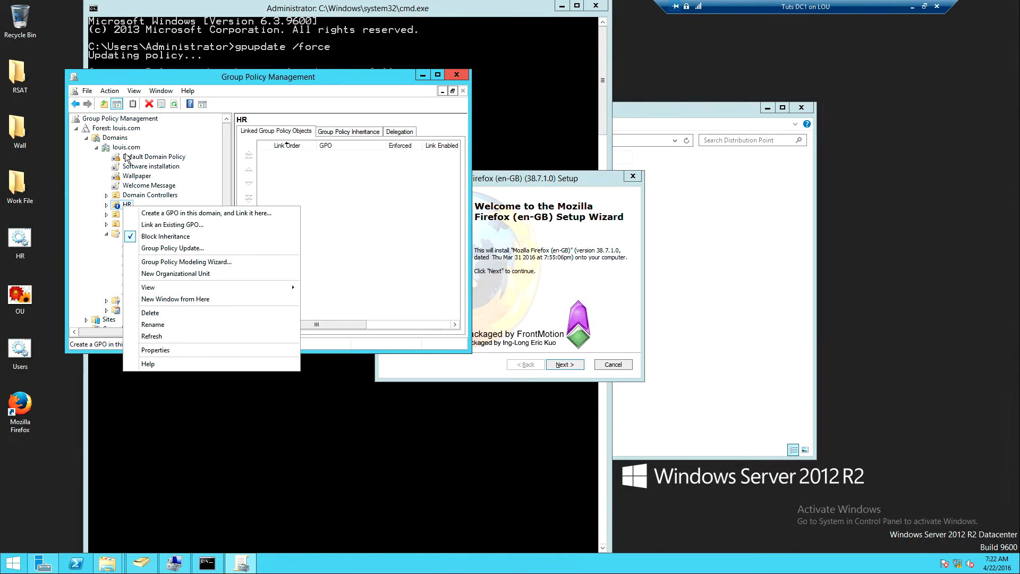
click(96, 175)
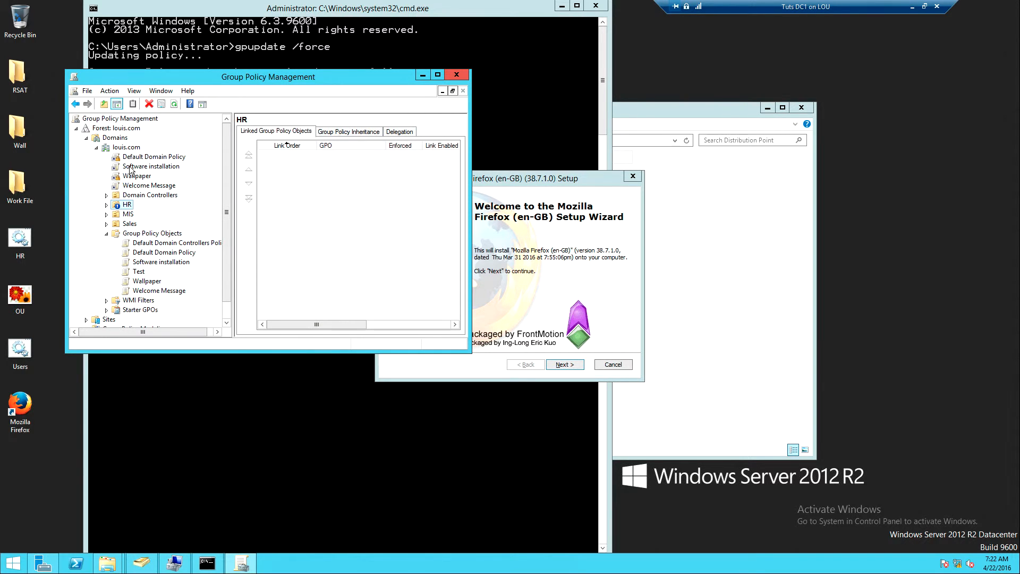
Set the Software installation GPO link under louis.com to Enforced and return to the server's command prompt
click(129, 169)
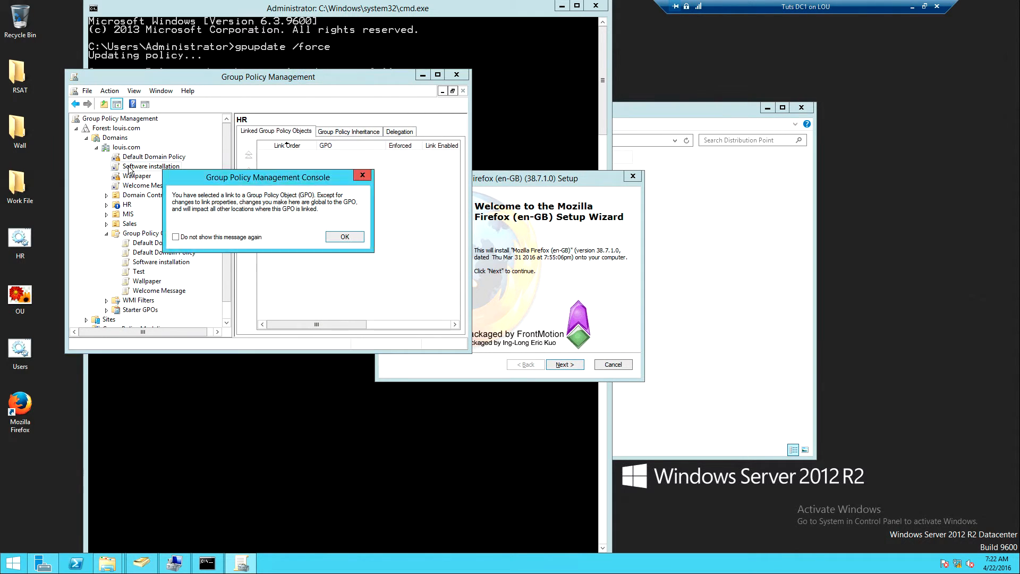
click(353, 239)
right_click(159, 172)
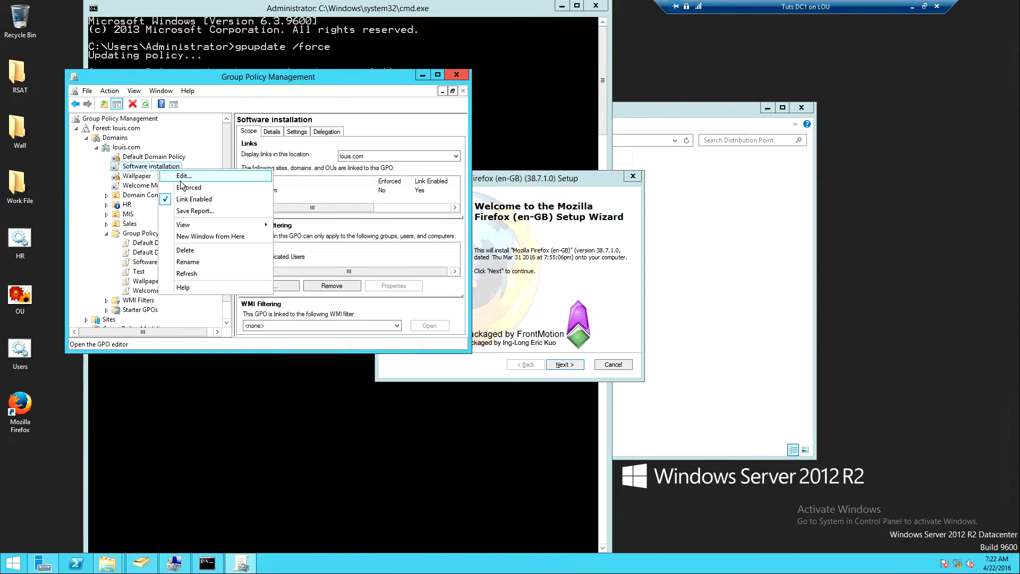
click(184, 189)
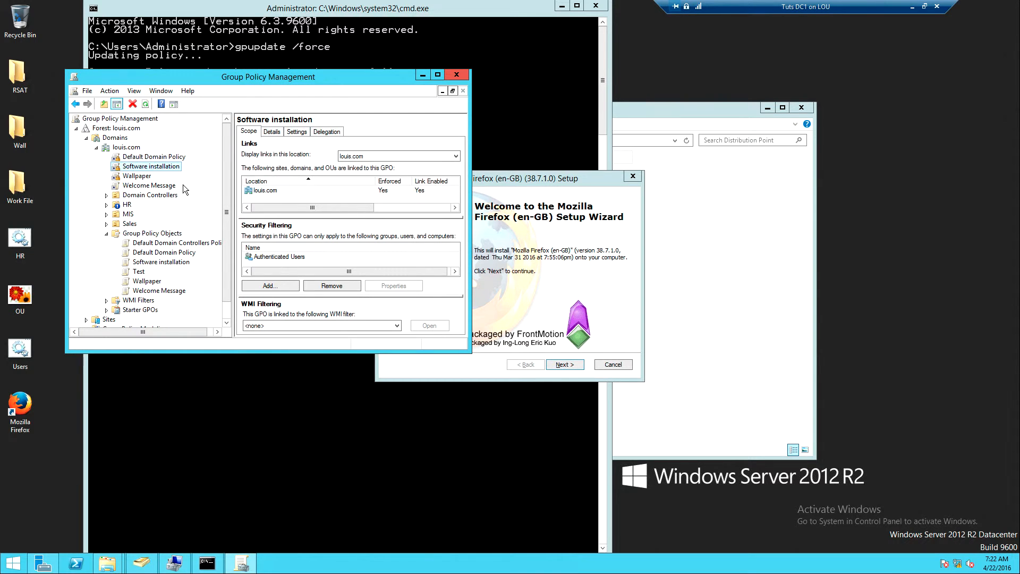
click(317, 379)
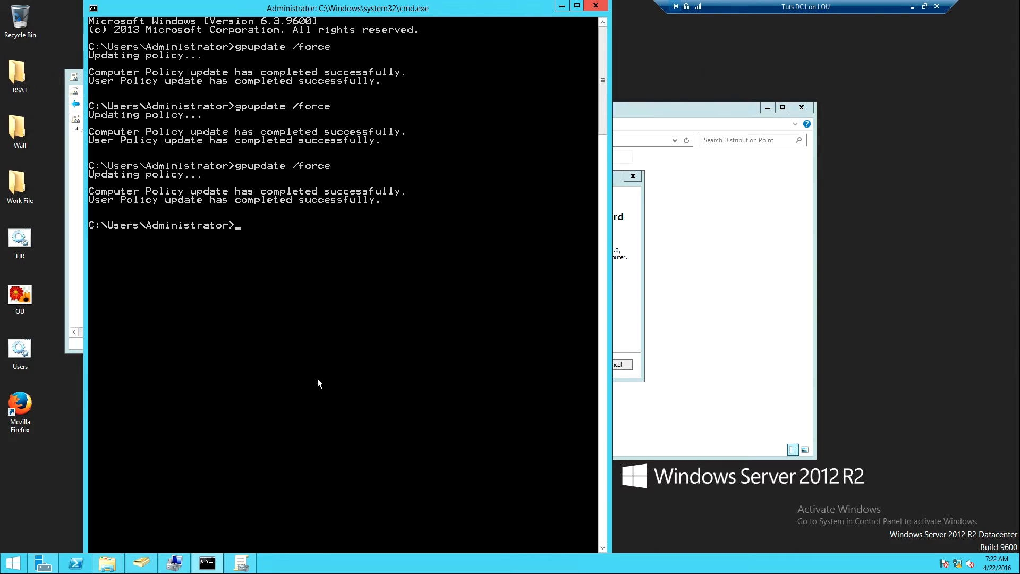
Force a Group Policy update with gpupdate /force on the server and in the Tuts Client 1 command prompt
key(Up)
key(Return)
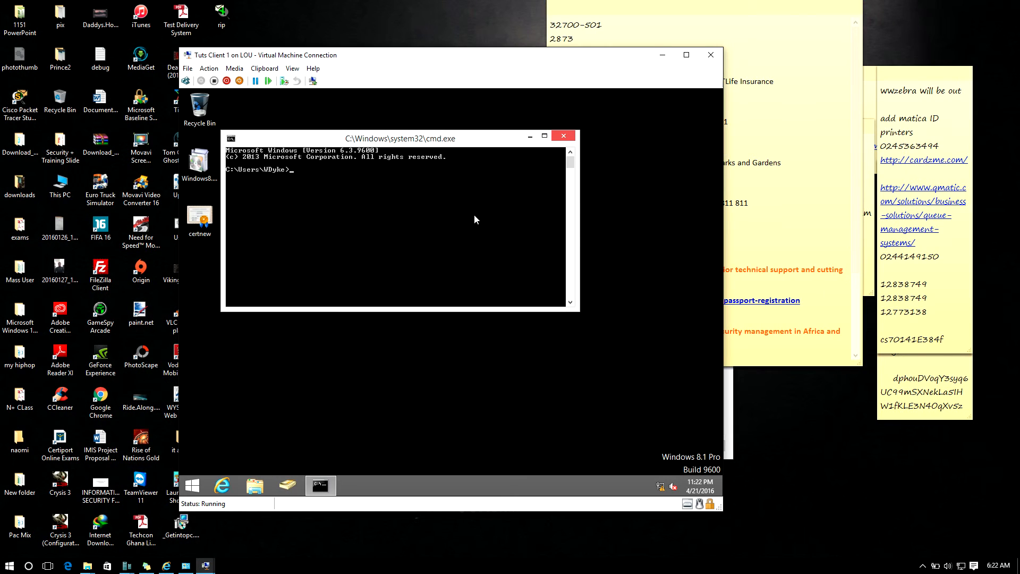
text(gpupdate /force)
key(Return)
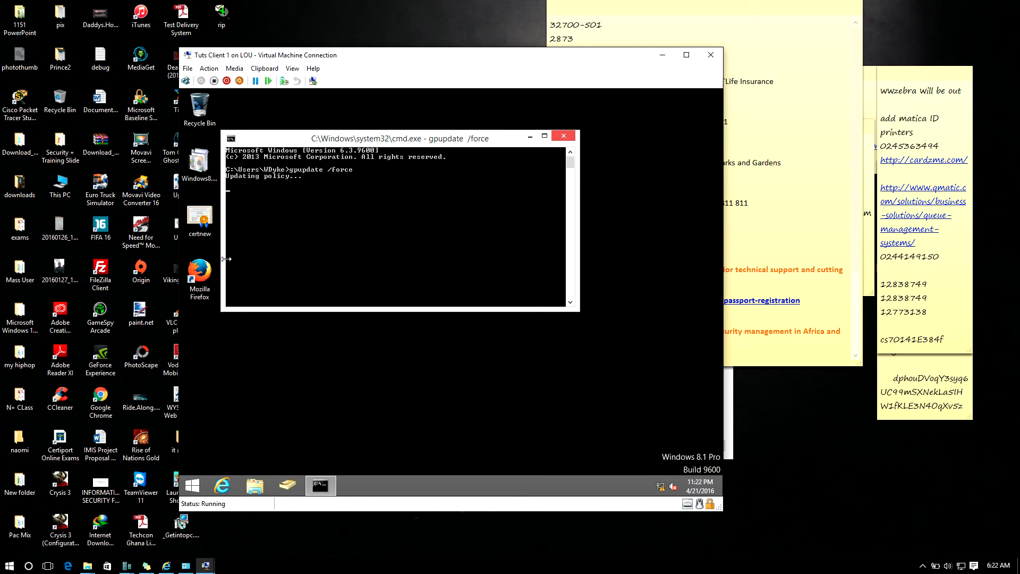
Minimize the client's command prompt and the host's sticky notes, and launch Mozilla Firefox from the client's desktop
click(528, 134)
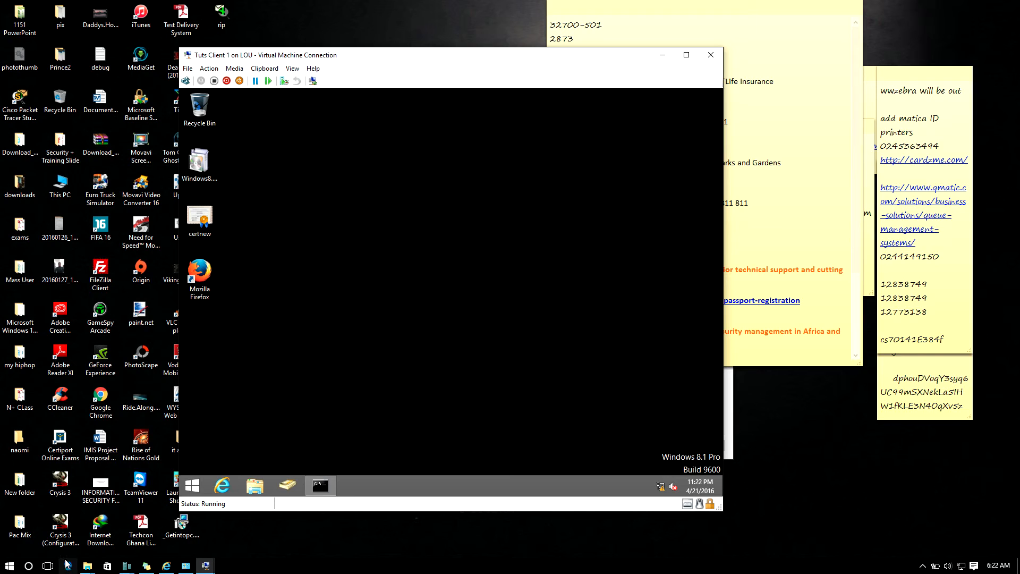
click(142, 570)
click(143, 569)
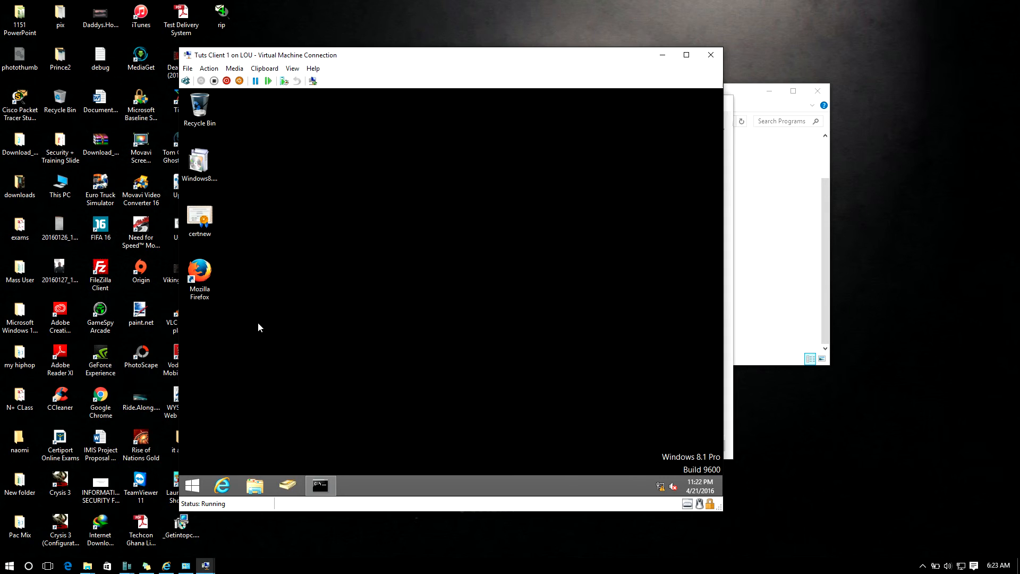
double_click(201, 270)
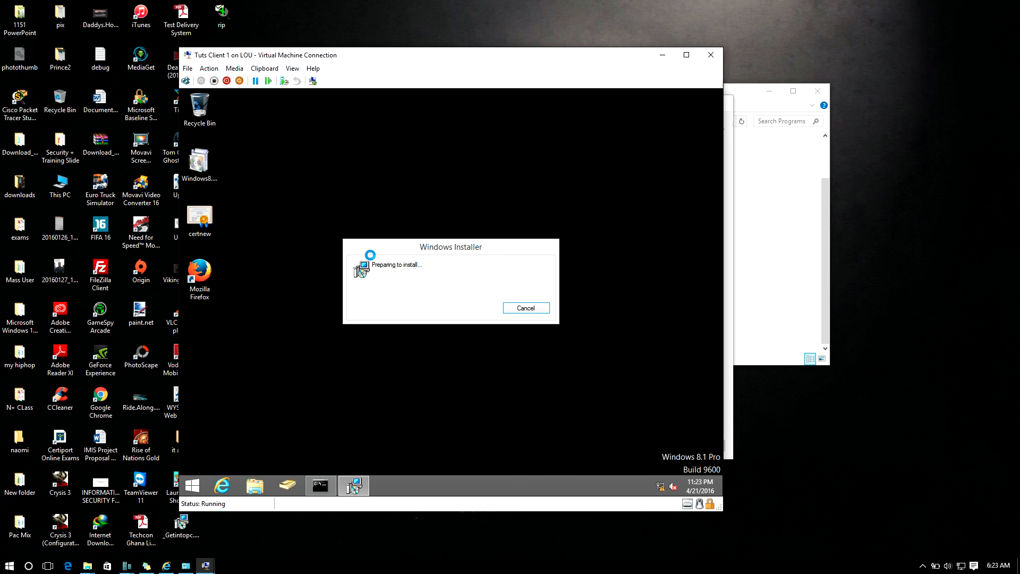
click(923, 566)
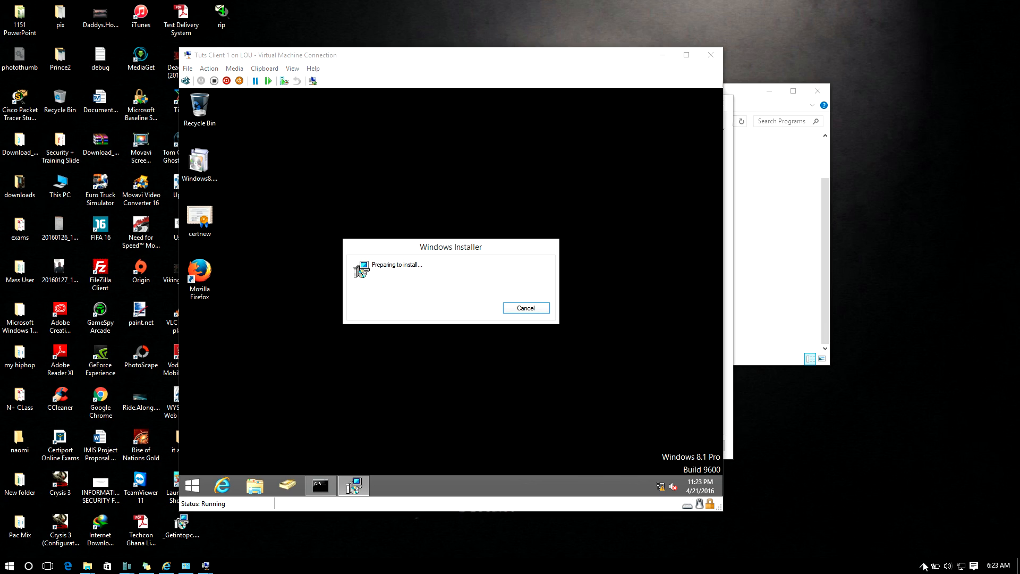